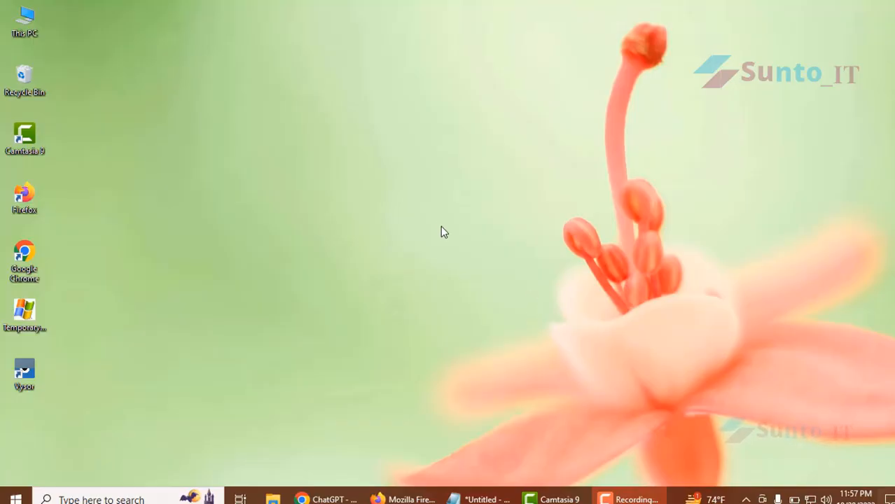
Open Computer Management from This PC and display the Services list under Services and Applications.
right_click(26, 10)
left_click(77, 52)
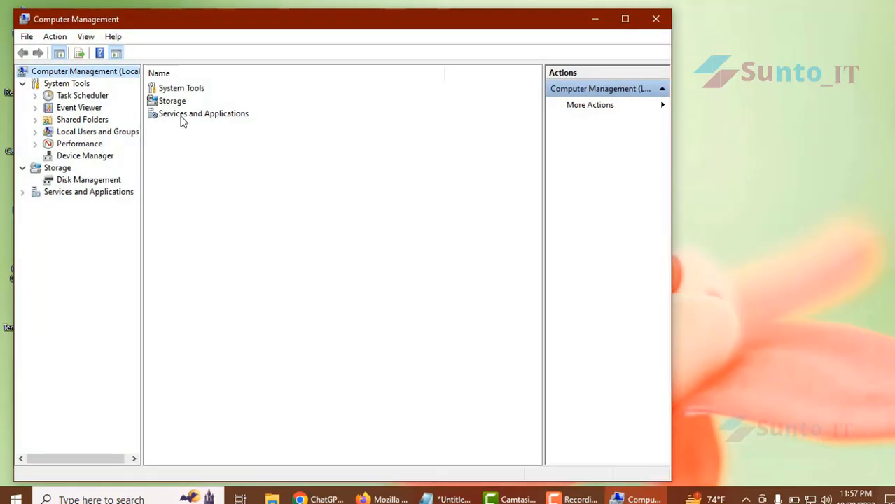
double_click(181, 119)
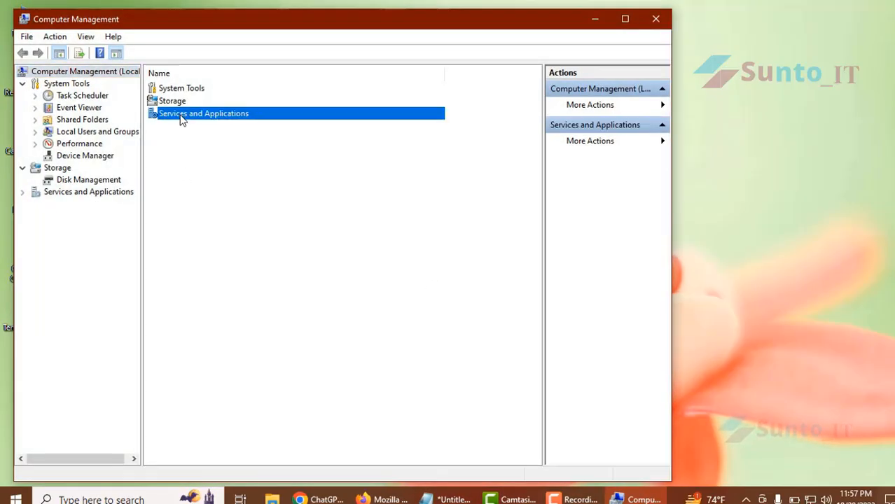
double_click(182, 90)
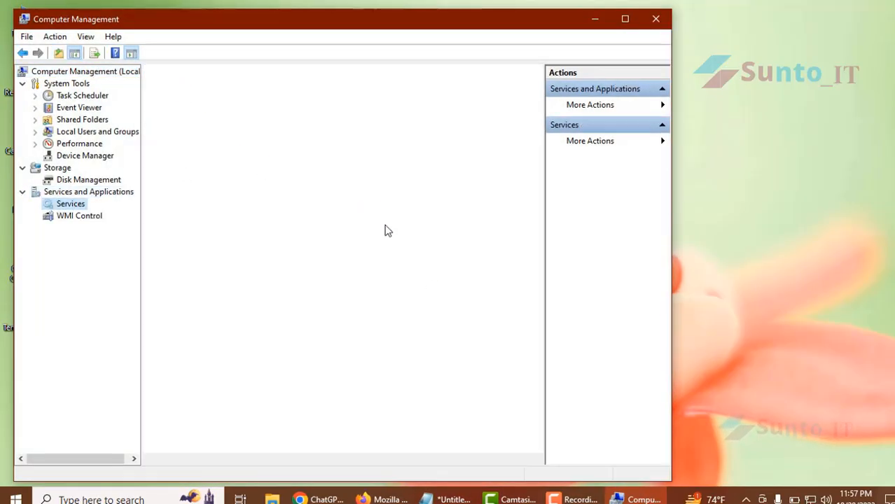
scroll(483, 246, "down", 16)
left_click_drag(537, 173, 538, 420)
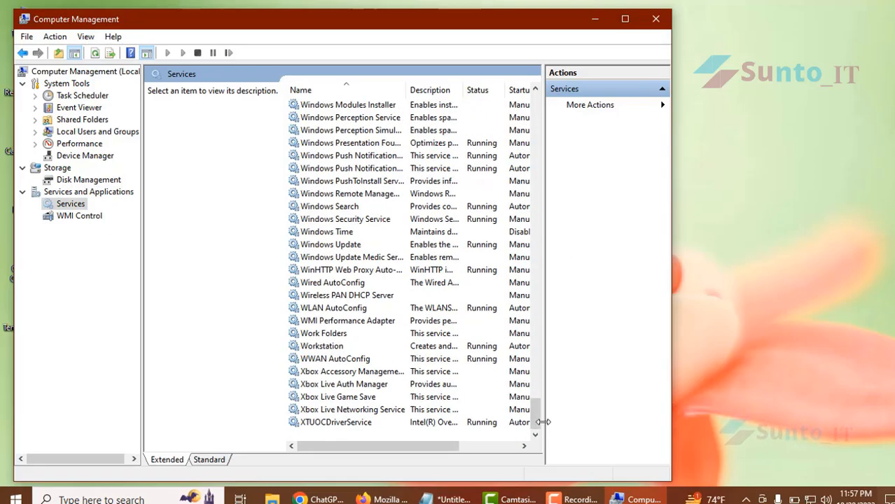
Set Windows Update's startup type to Disabled, stop the service, and apply the change.
left_click(367, 245)
double_click(499, 246)
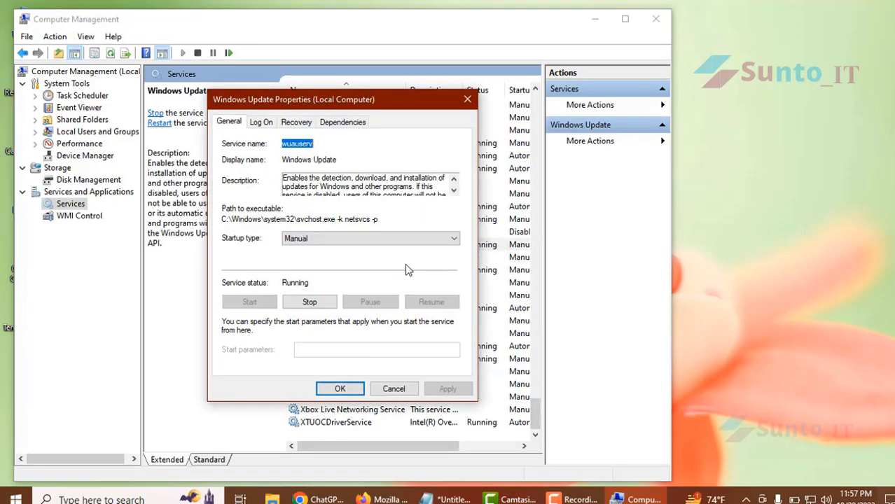
left_click(336, 239)
left_click(320, 274)
left_click(309, 302)
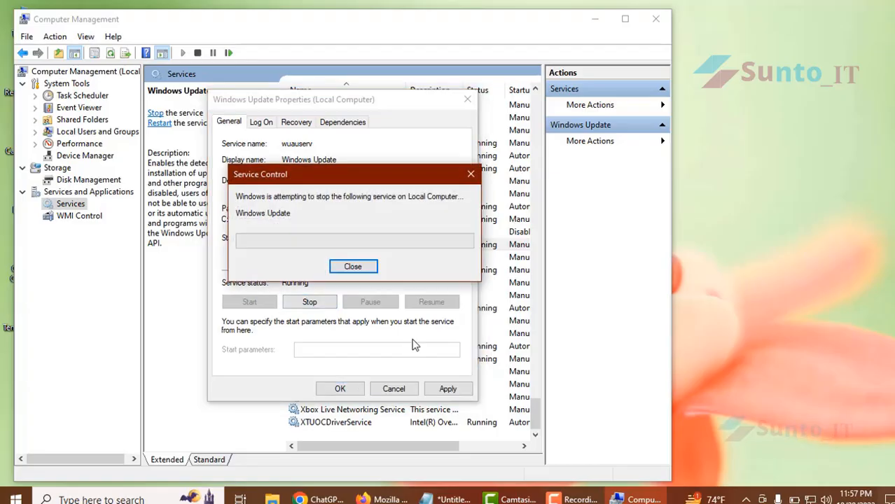
left_click(452, 389)
left_click(340, 388)
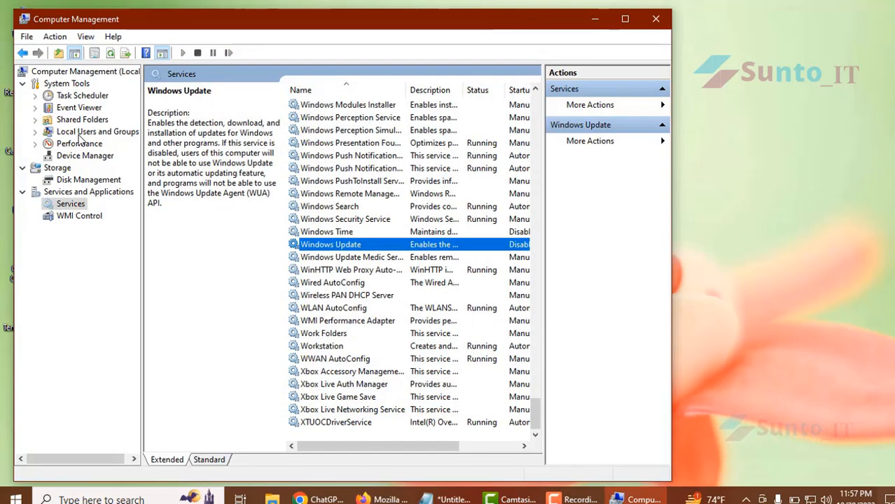
Clear the Application log under Event Viewer > Windows Logs.
scroll(357, 221, "up", 20)
scroll(350, 210, "up", 8)
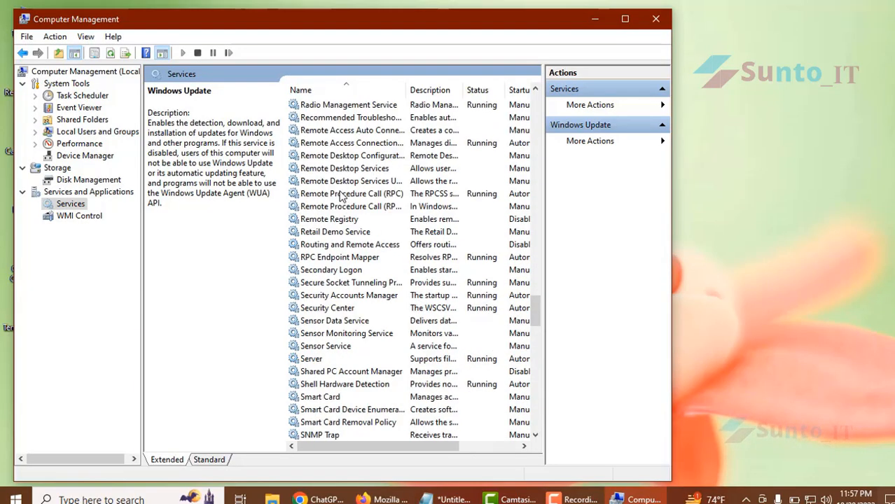
left_click(35, 107)
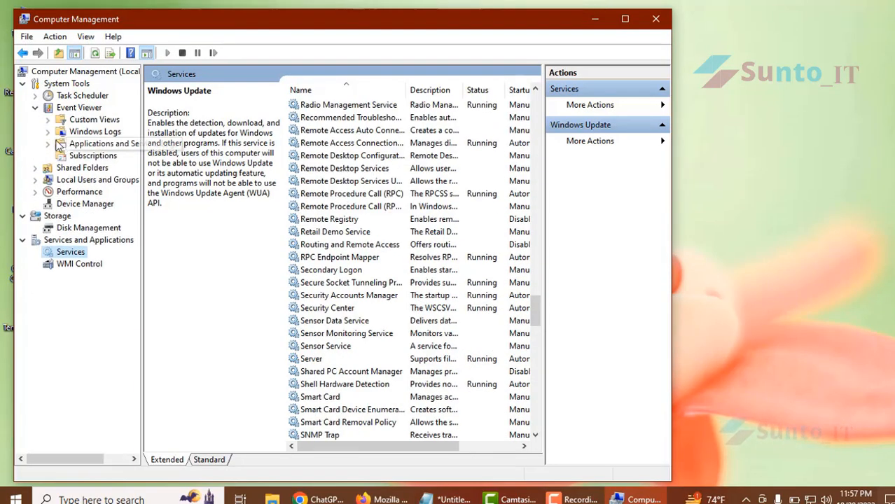
left_click(48, 132)
right_click(95, 144)
left_click(134, 196)
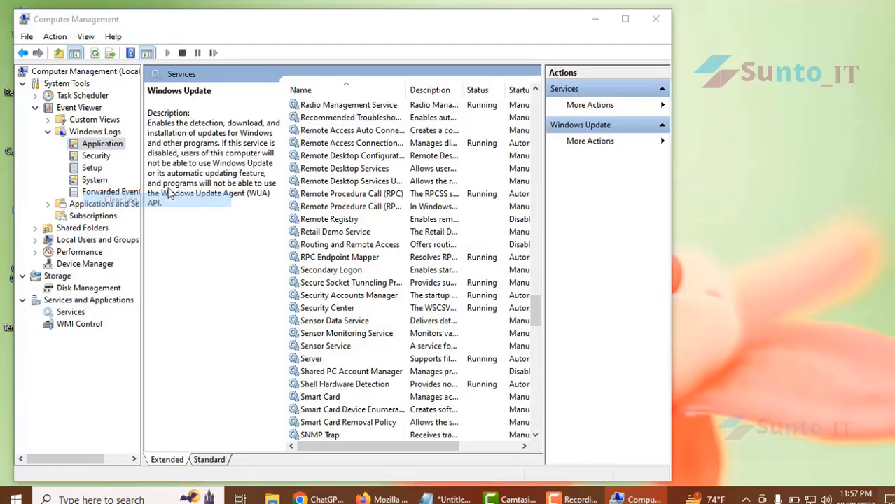
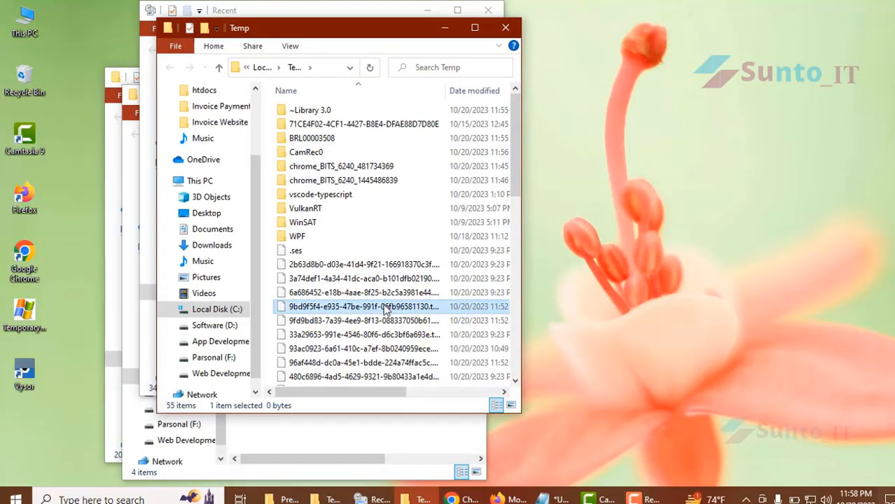
Delete everything in the user Temp folder with admin permission, then the four Windows Temp log files.
key("ctrl+a")
key("Delete")
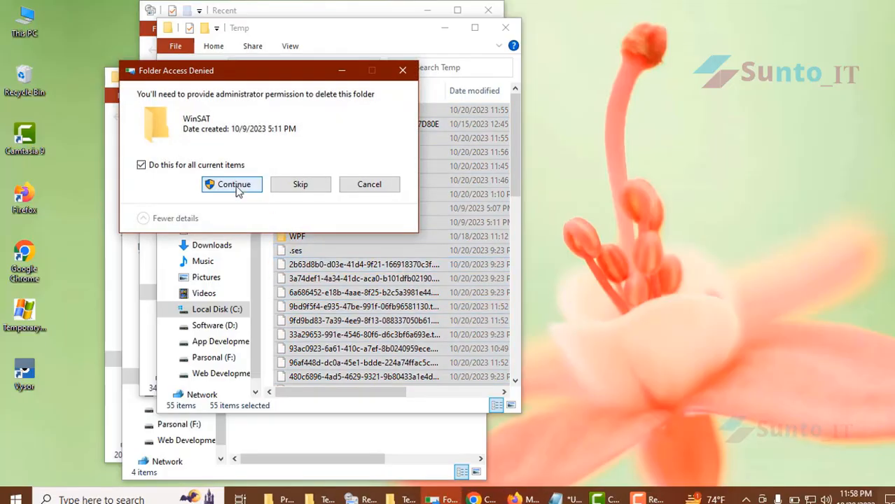
left_click(234, 185)
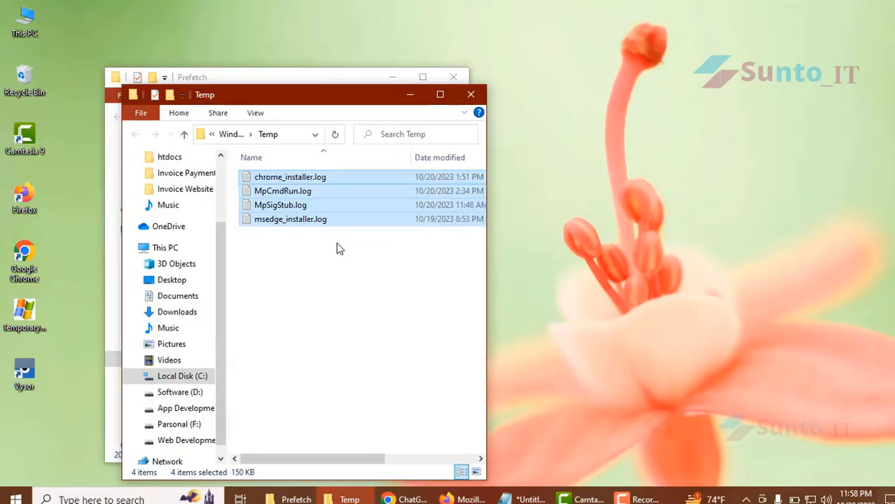
key("Delete")
left_click(470, 94)
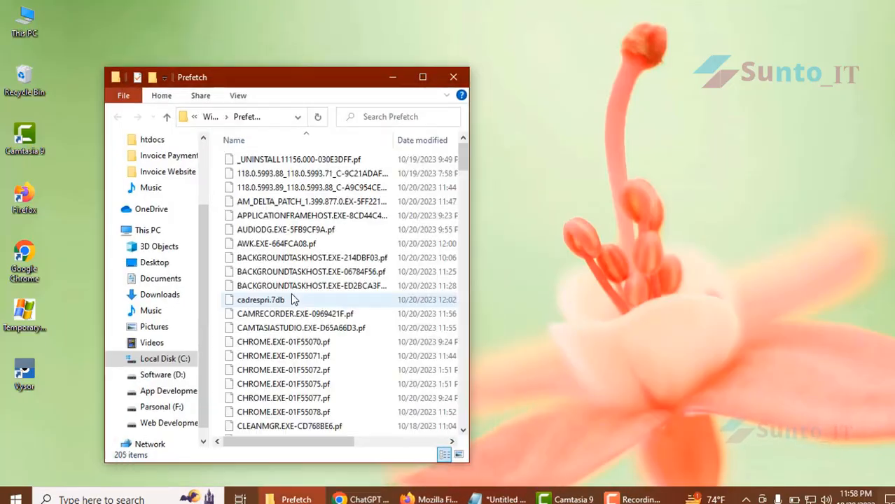
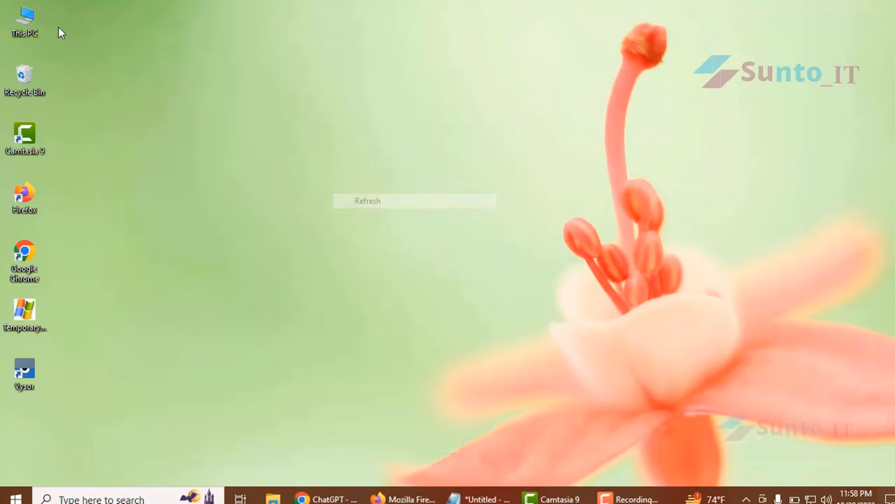
Browse File Explorer to C:\Windows\SoftwareDistribution.
double_click(25, 21)
scroll(166, 164, "down", 3)
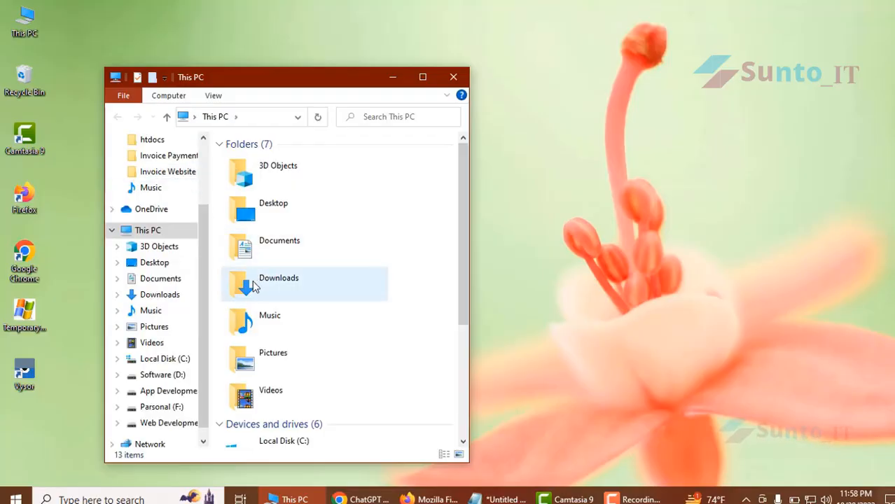
scroll(240, 280, "down", 3)
left_click(140, 358)
scroll(253, 297, "right", 3)
scroll(248, 301, "left", 3)
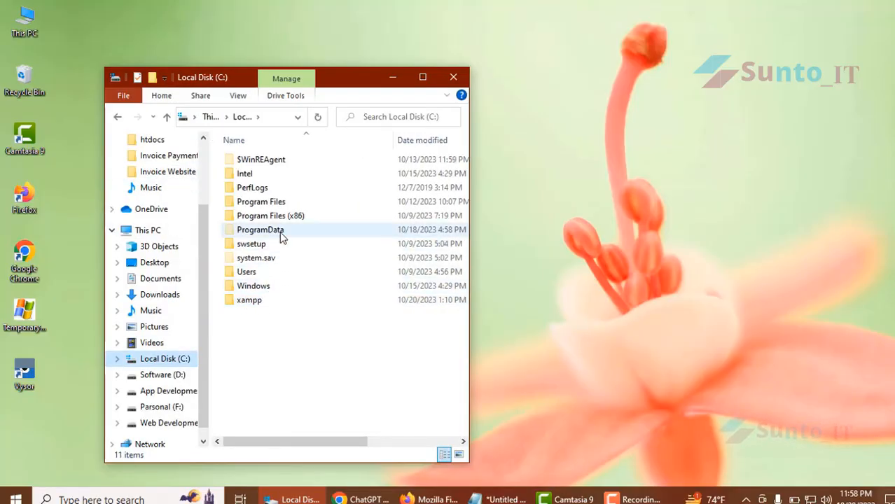
double_click(255, 287)
scroll(293, 252, "down", 20)
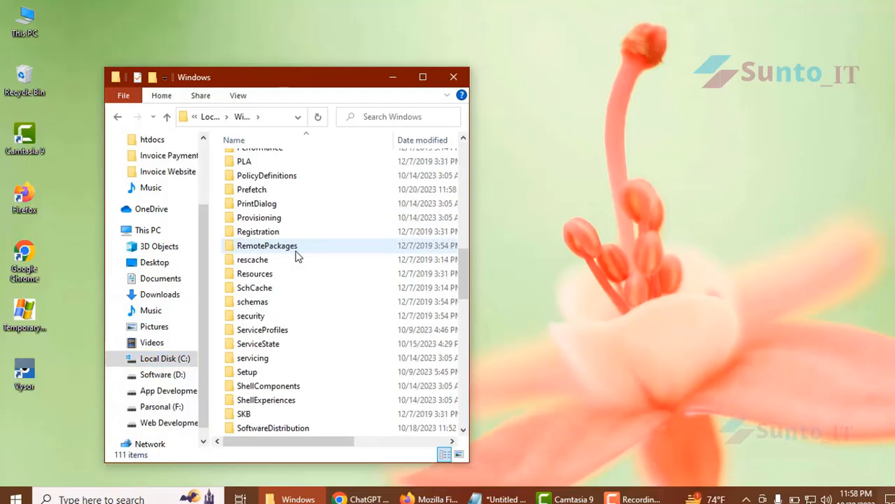
double_click(280, 301)
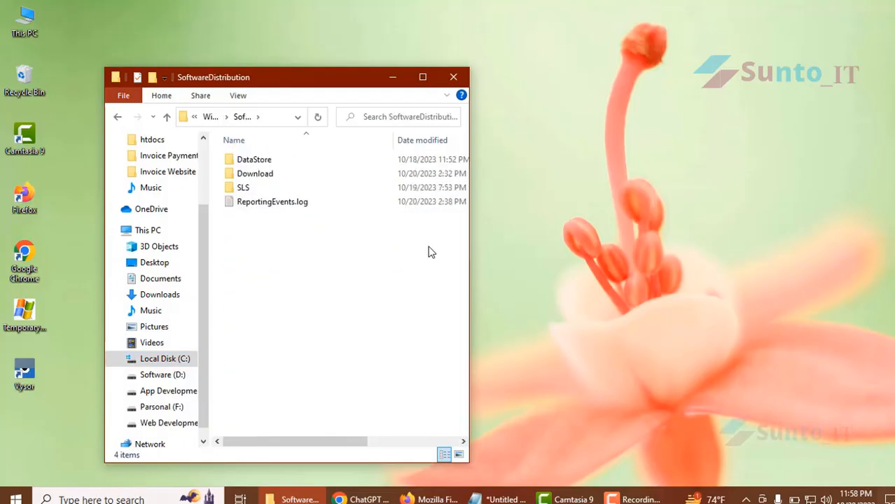
Delete all four SoftwareDistribution items, granting administrator permission for all of them.
left_click_drag(427, 252, 254, 145)
key("Delete")
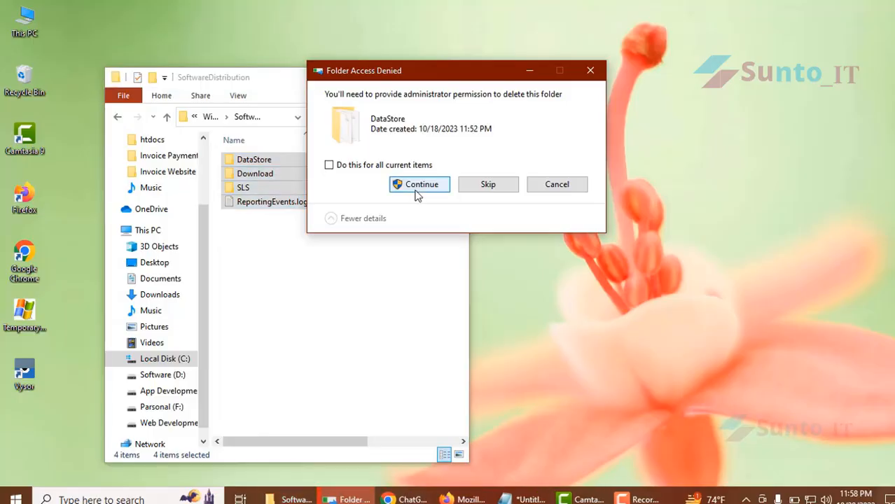
left_click(418, 185)
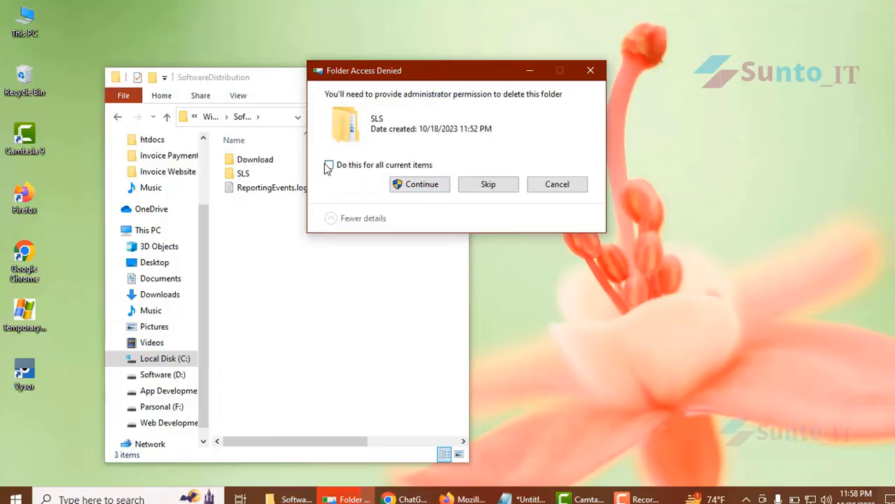
left_click(329, 165)
left_click(414, 185)
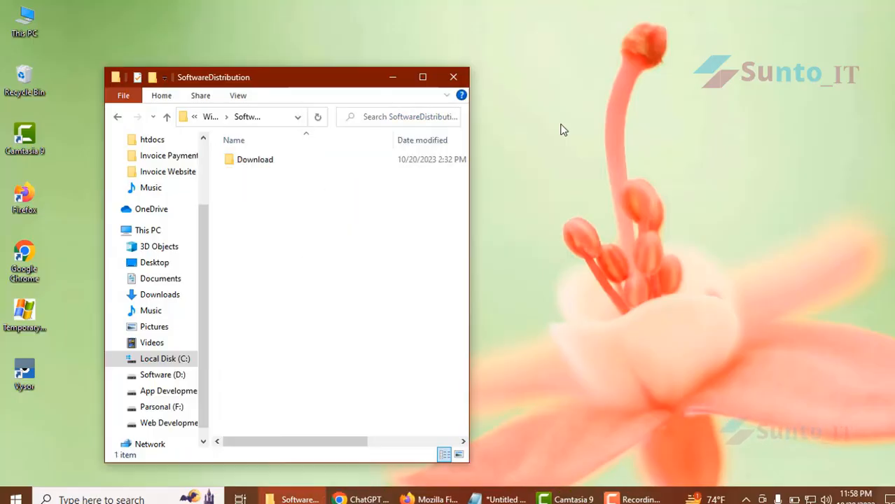
Close File Explorer and refresh the desktop several times.
left_click(453, 77)
right_click(207, 173)
right_click(280, 203)
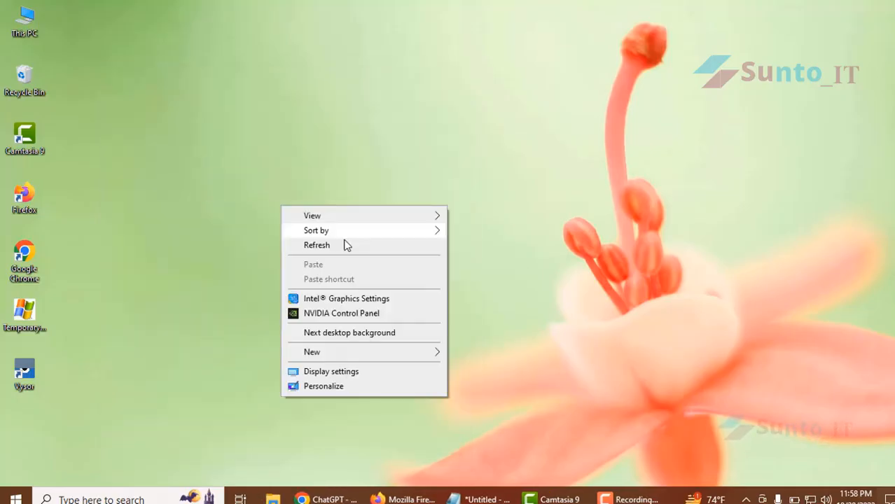
left_click(349, 246)
right_click(313, 234)
left_click(349, 274)
right_click(336, 260)
left_click(366, 301)
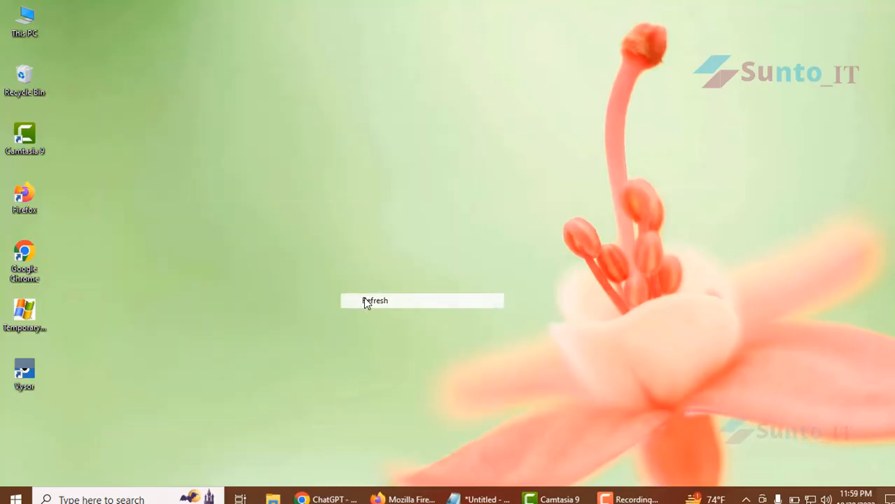
right_click(245, 217)
left_click(290, 255)
left_click(630, 499)
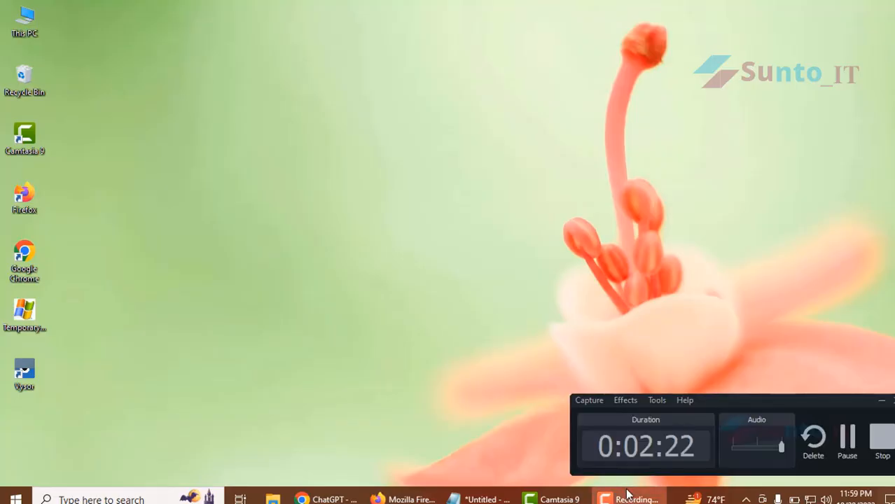
Clear Firefox's recent history with Ctrl+Shift+Delete.
left_click(403, 499)
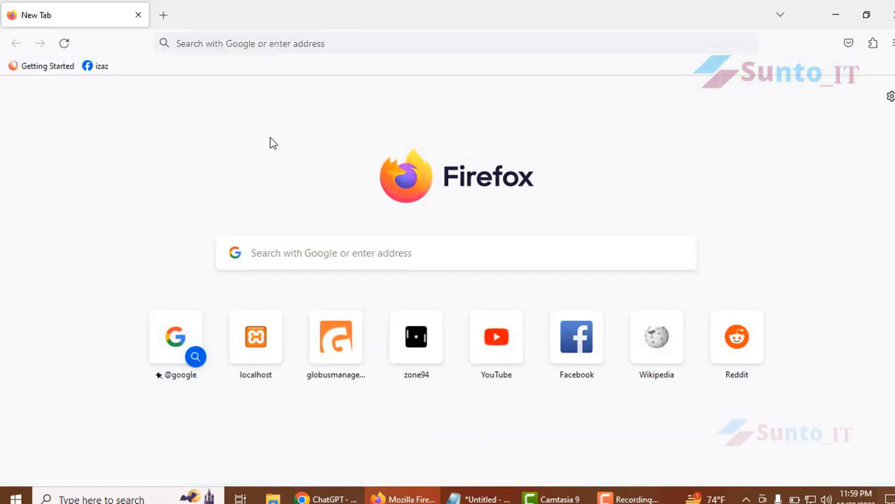
key("ctrl+shift+Delete")
key("Return")
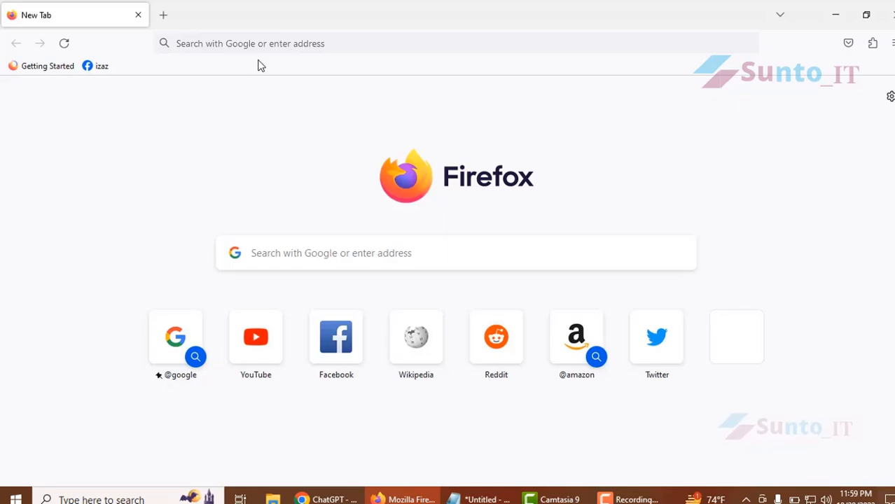
Clear cookies, site data and cached web content from Privacy & Security settings.
left_click(887, 98)
left_click(691, 322)
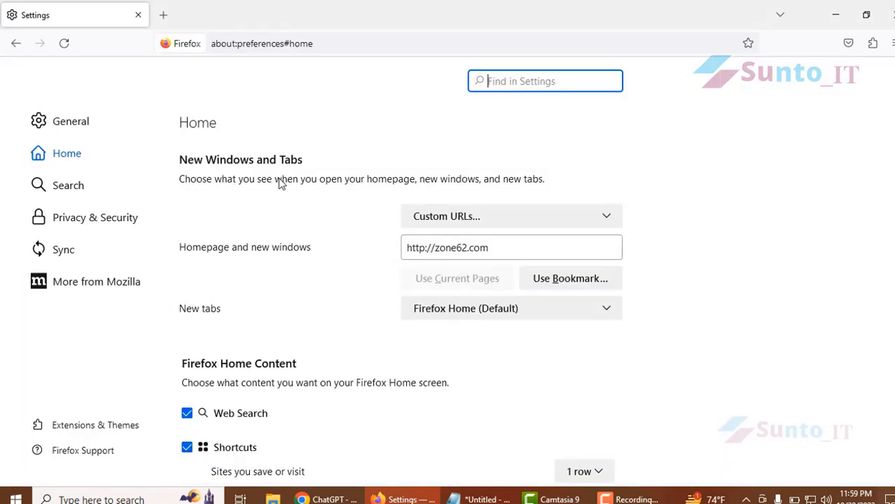
left_click(94, 218)
scroll(506, 319, "down", 7)
left_click(603, 406)
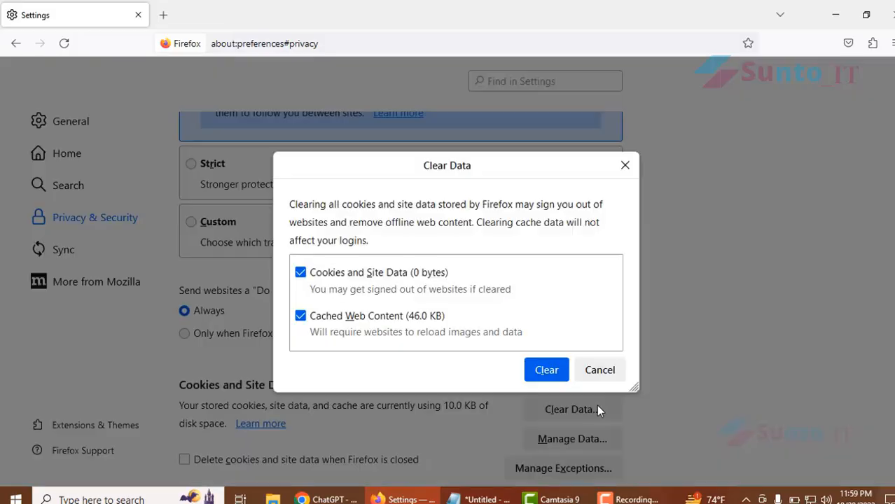
key("Return")
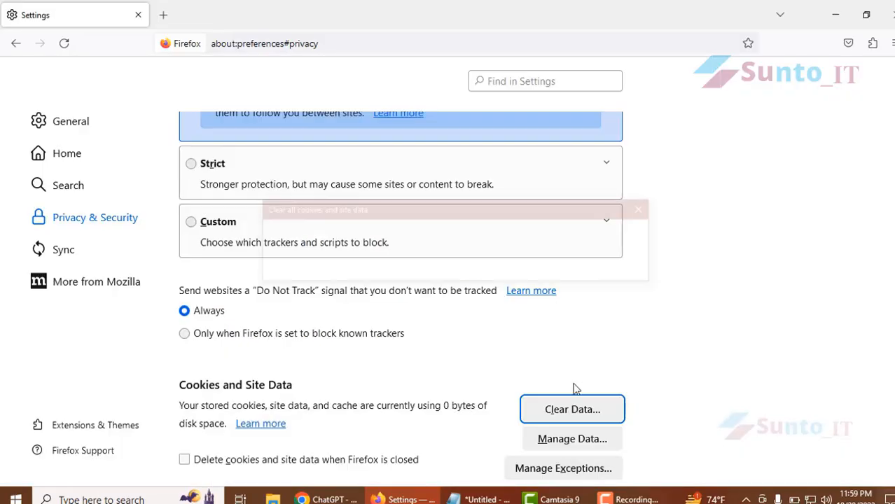
Clear all browsing history from the History section.
scroll(574, 378, "down", 10)
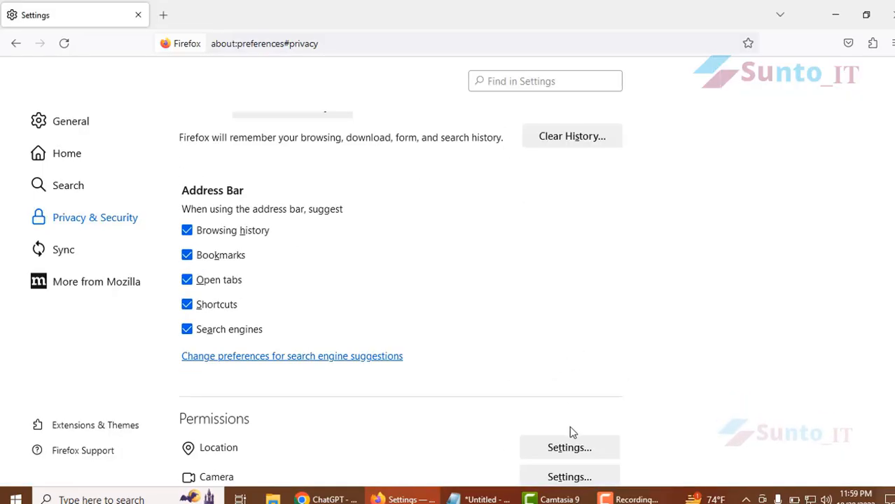
left_click(572, 137)
key("Return")
Replace the Settings tab with a new tab and search Google for 'winsubscribe vpn firefox'.
left_click(161, 20)
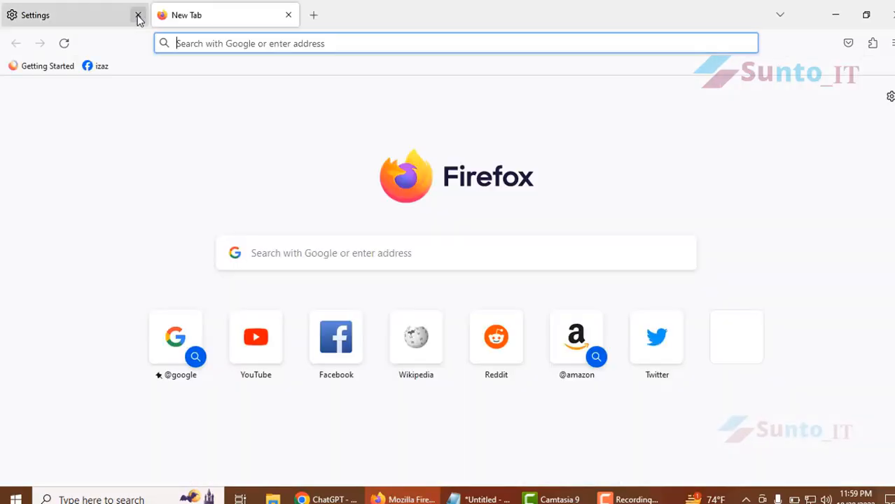
left_click(138, 15)
left_click(201, 43)
type("w")
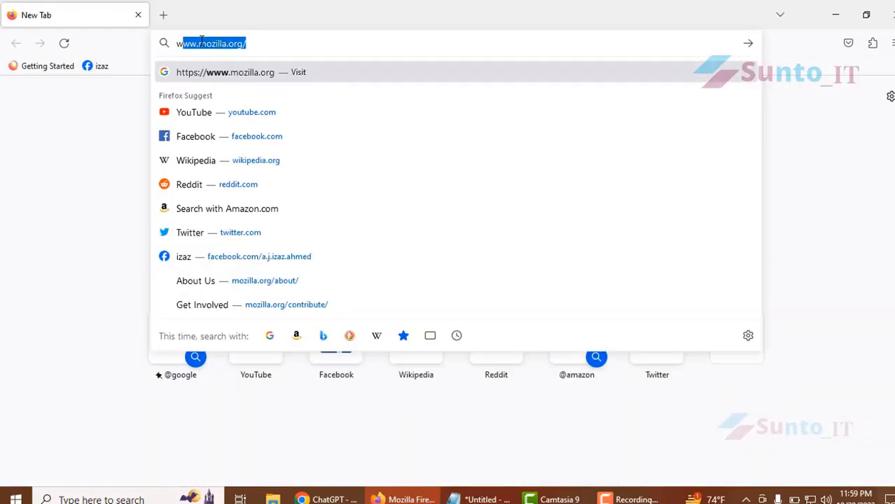
key("BackSpace")
key("BackSpace")
type("fire")
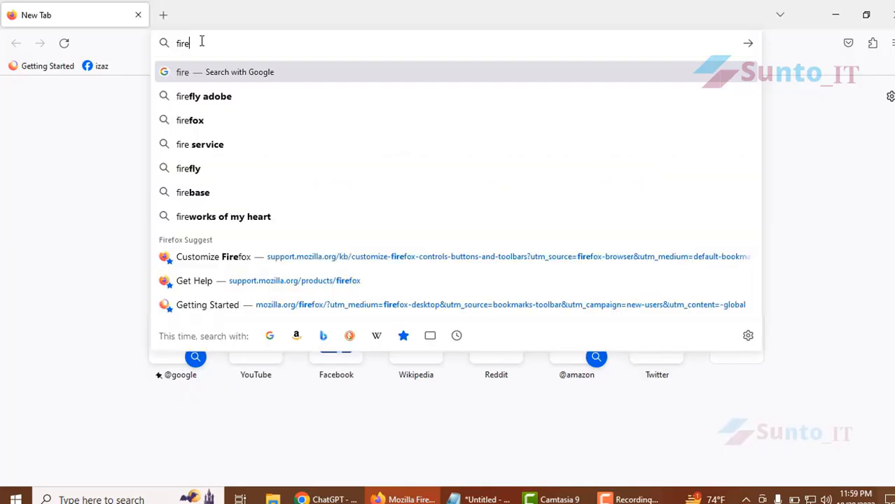
key("BackSpace")
key("BackSpace")
key("BackSpace")
key("BackSpace")
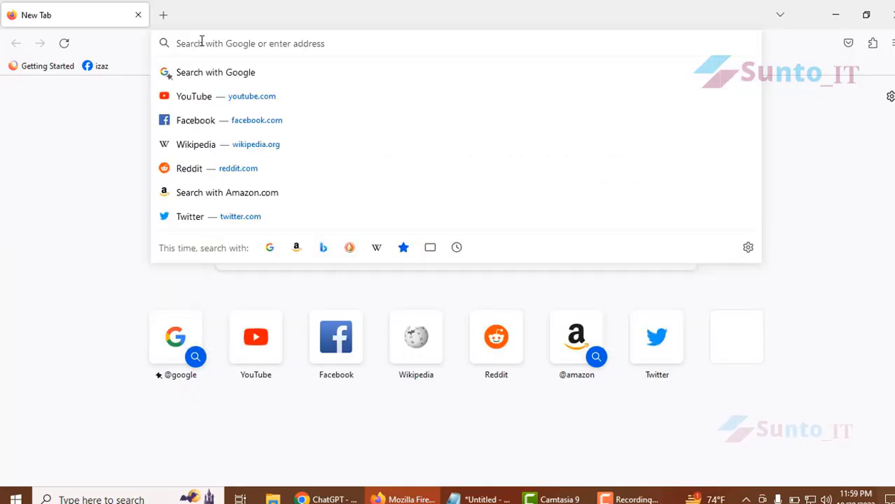
type("winsu")
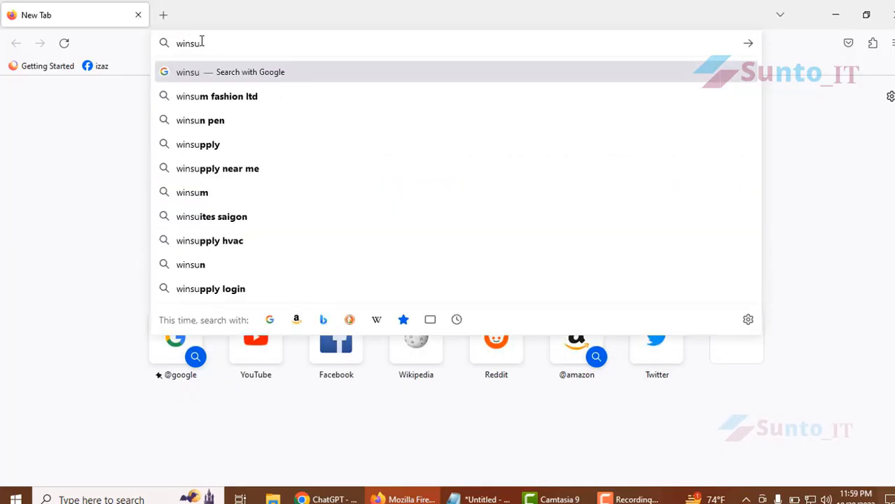
type("bs")
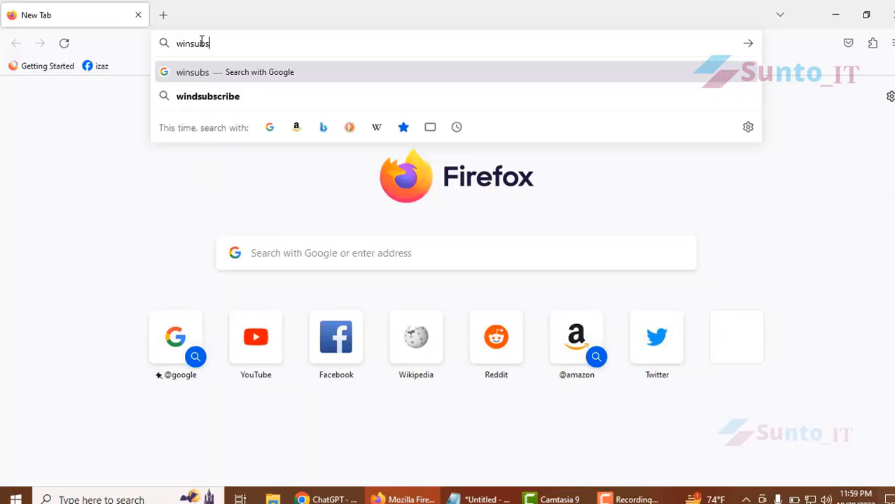
type("cribe v")
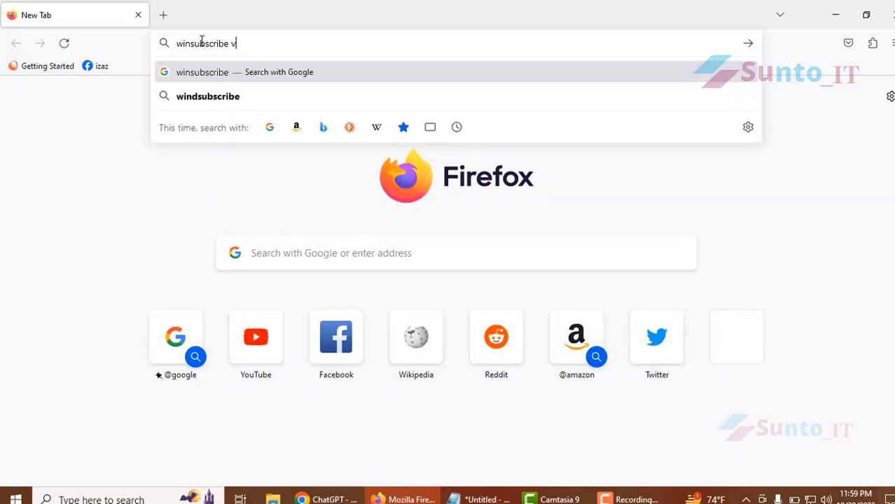
type("pn fire")
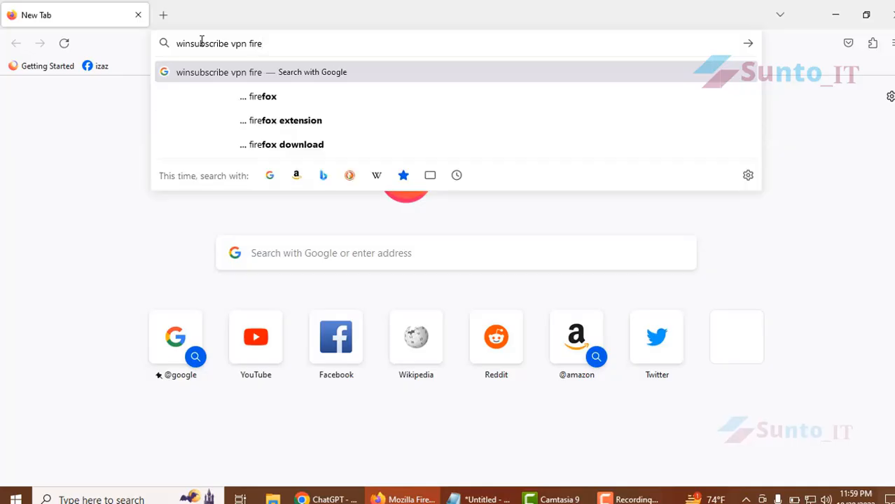
type("fo")
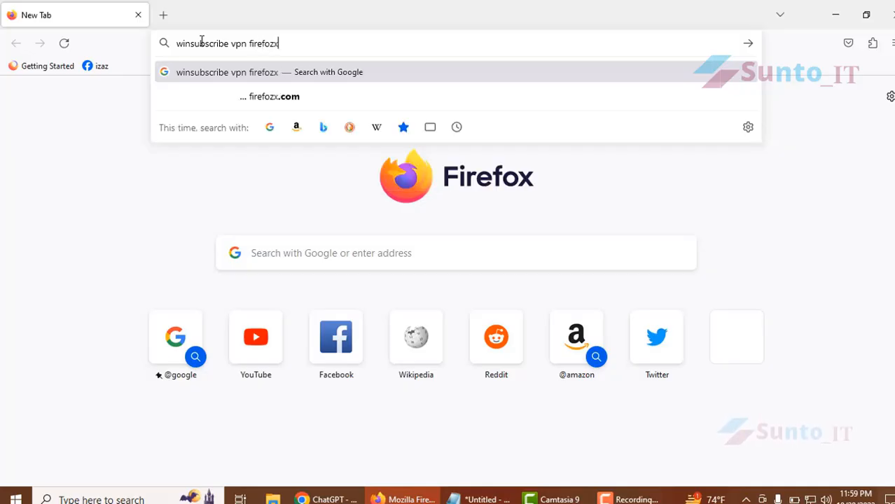
type("zx")
key("BackSpace")
key("BackSpace")
type("x")
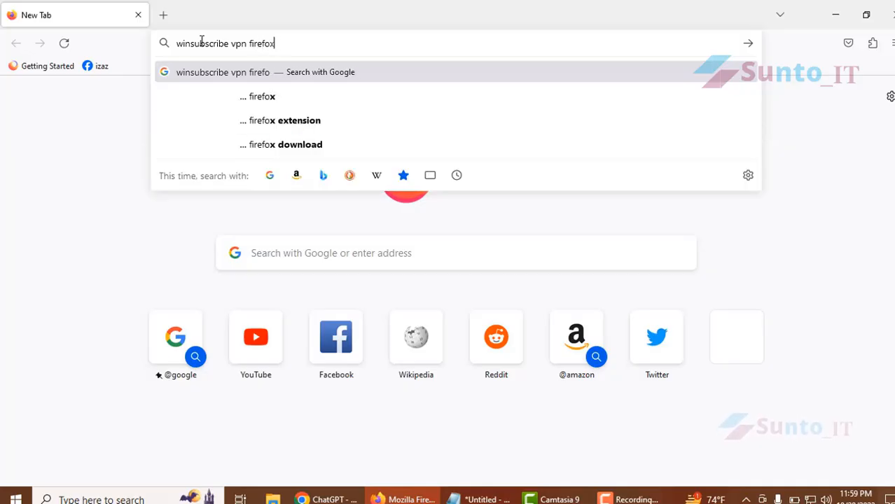
key("Return")
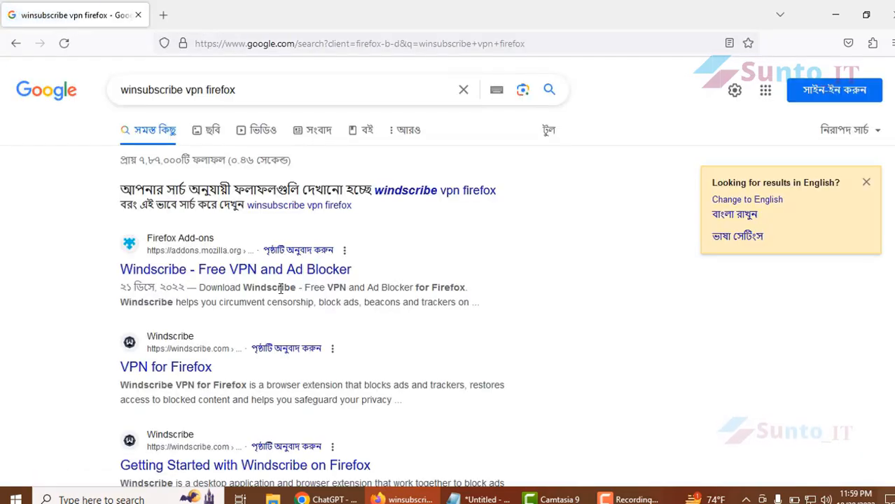
Open the Windscribe - Free VPN and Ad Blocker page on addons.mozilla.org and start adding it to Firefox.
left_click(260, 279)
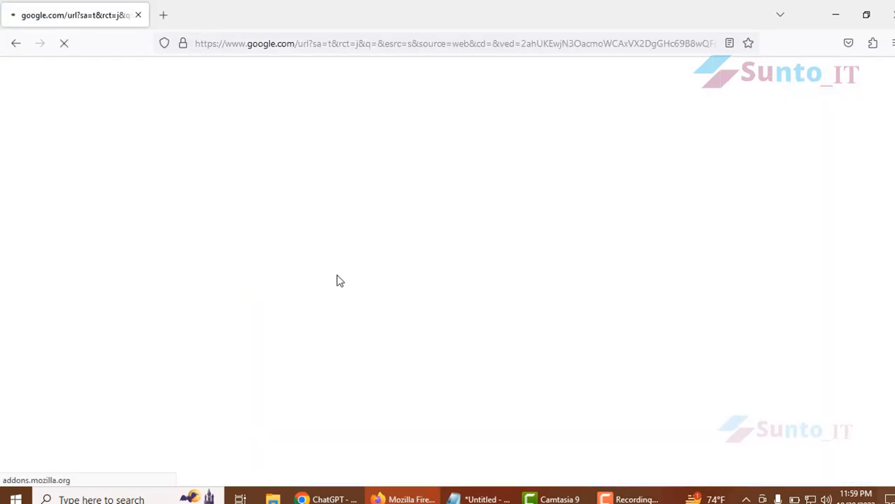
scroll(148, 202, "down", 2)
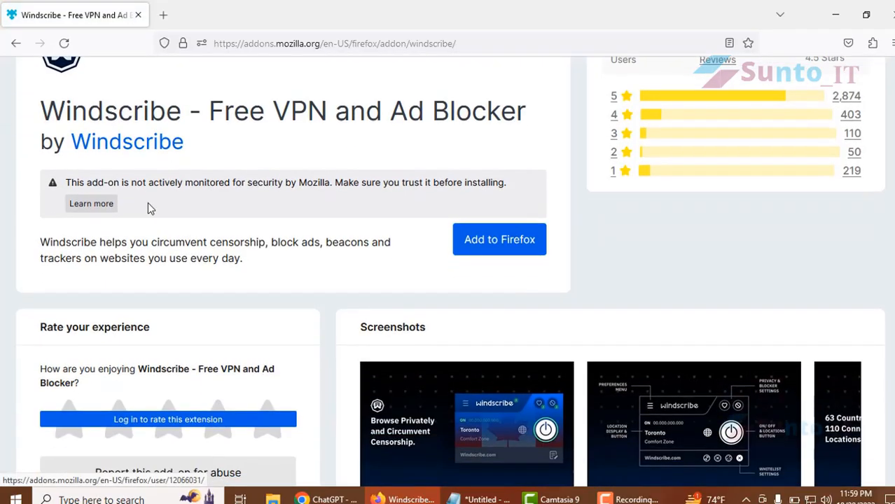
triple_click(190, 123)
left_click(302, 120)
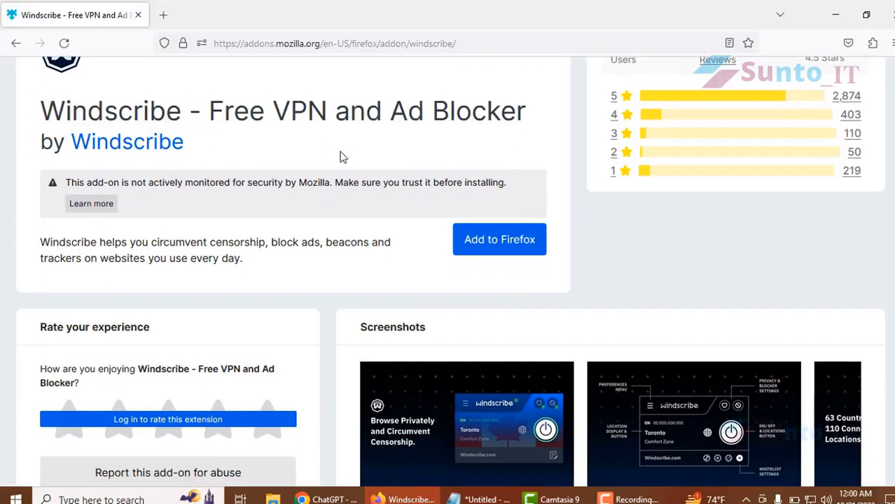
left_click(499, 241)
scroll(462, 261, "up", 1)
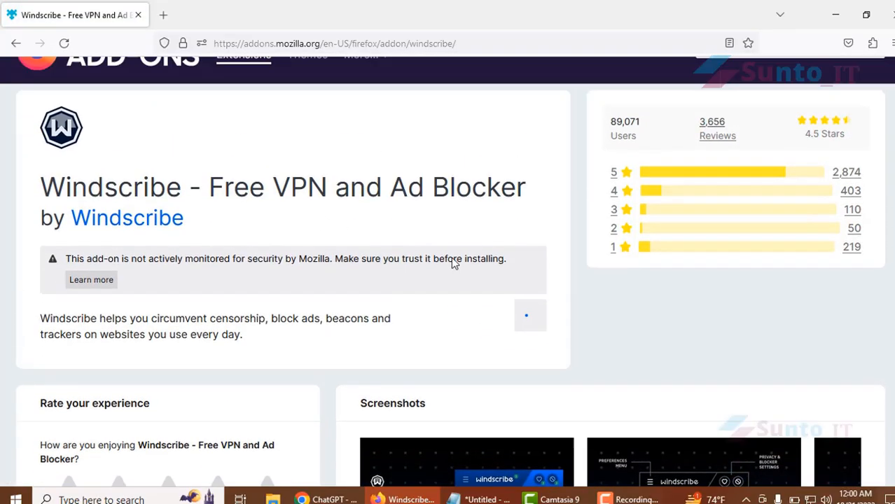
scroll(490, 273, "up", 1)
scroll(535, 288, "down", 4)
scroll(525, 308, "up", 4)
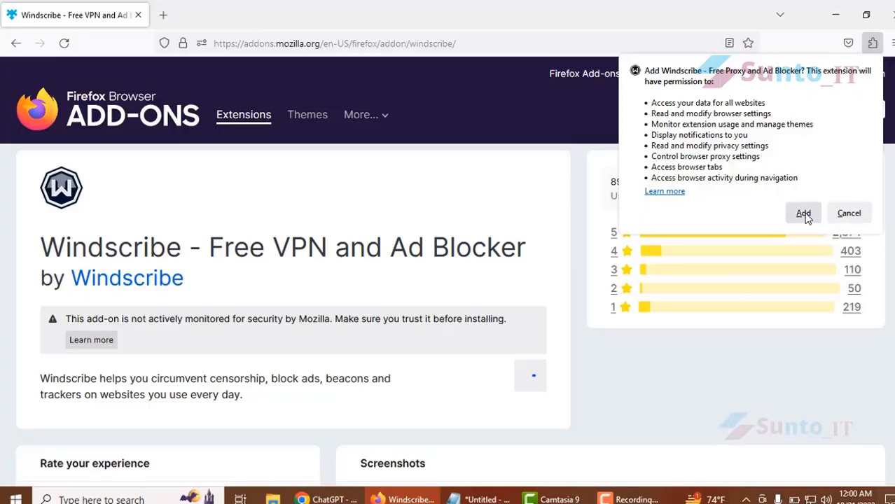
Approve the Windscribe permissions and allow it to run in private windows.
left_click(803, 214)
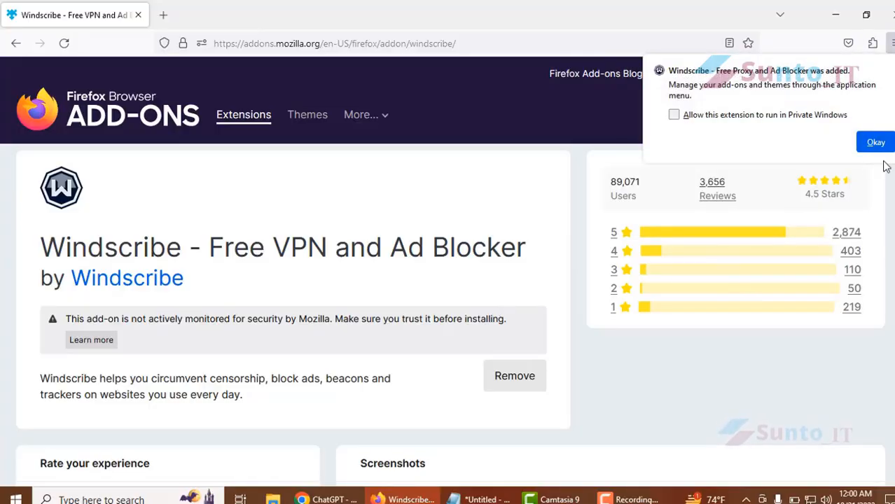
left_click(731, 119)
left_click(870, 145)
Open the Windscribe extension panel, choose Get Started, then the Pro upgrade page.
left_click(872, 43)
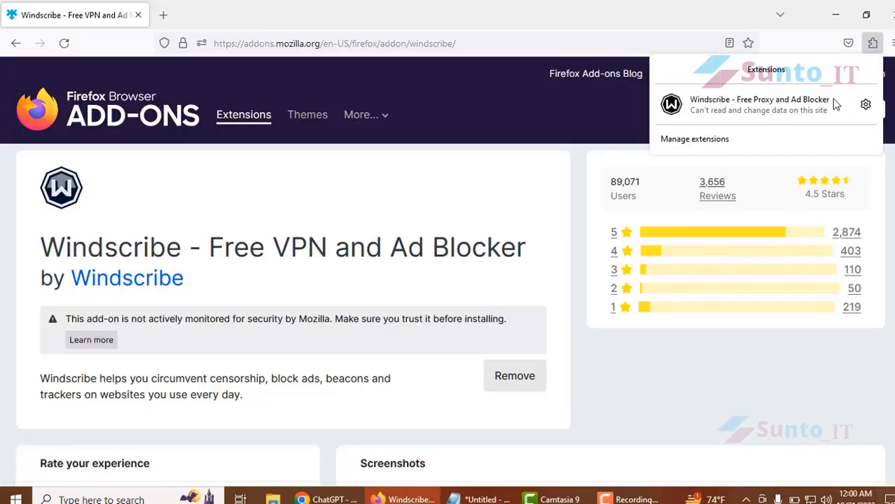
left_click(773, 103)
left_click(780, 200)
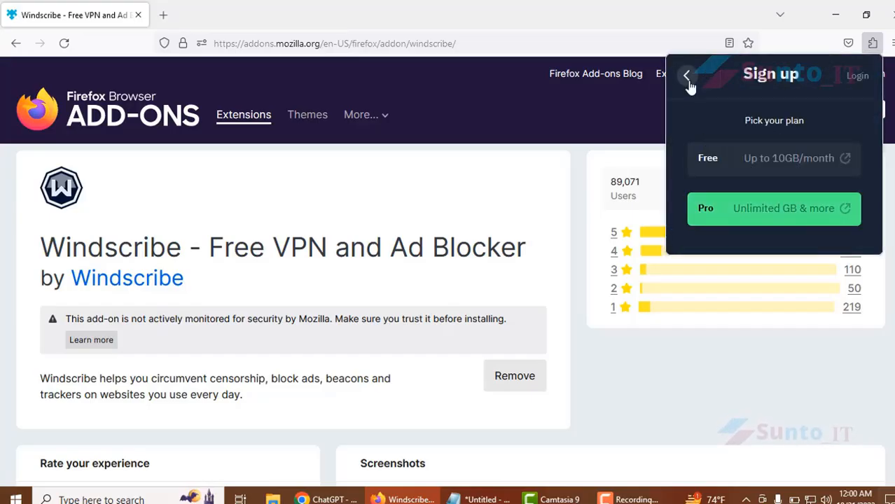
left_click(771, 213)
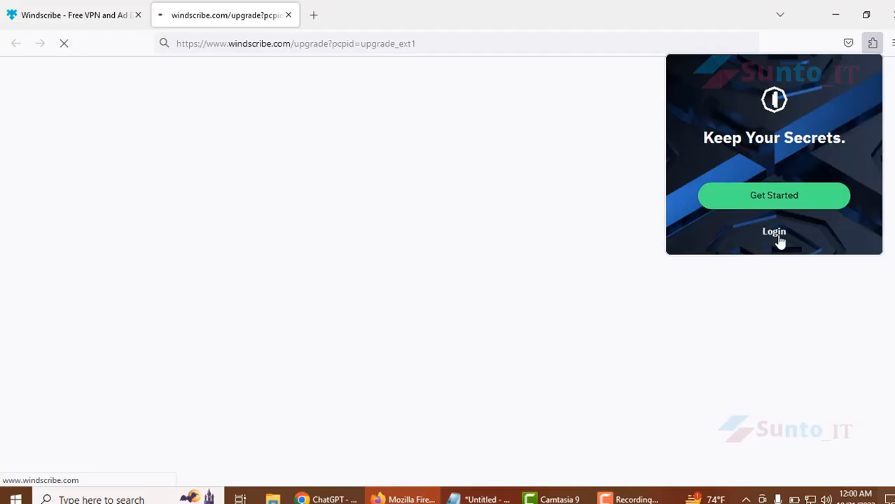
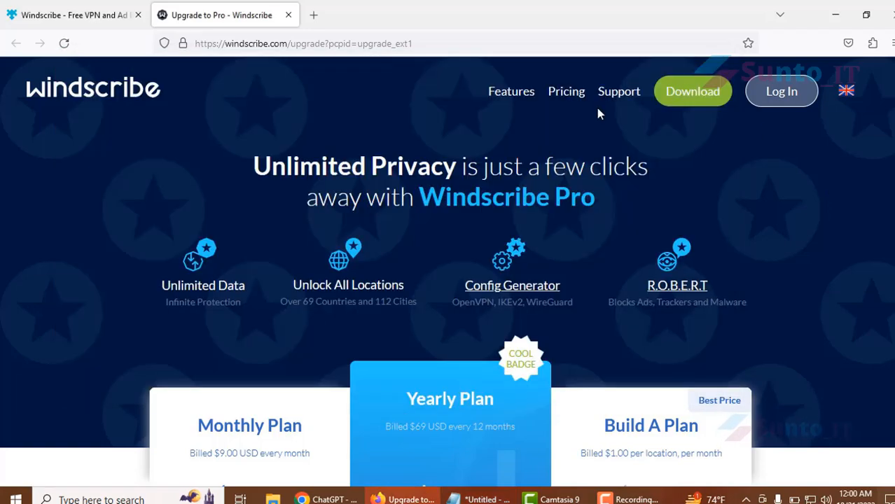
Open the Windscribe extension's login form from the Firefox extensions list.
left_click(120, 10)
left_click(873, 43)
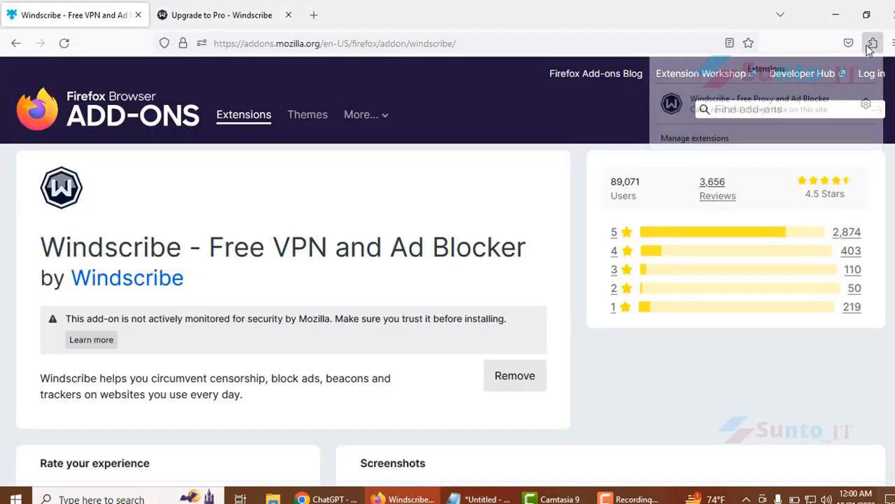
left_click(789, 107)
Paste the account username and password into Windscribe, log in, and skip the tutorial.
left_click(751, 144)
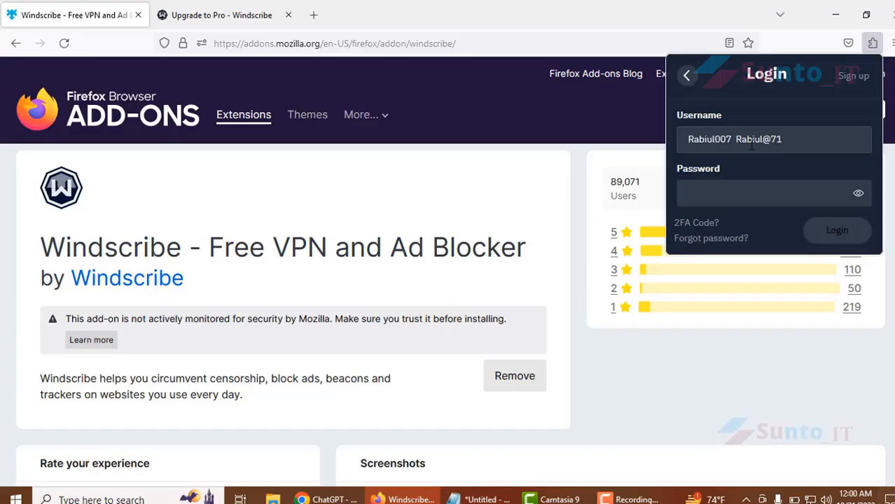
left_click_drag(736, 140, 820, 145)
left_click(752, 143)
key("BackSpace")
left_click(725, 191)
key("ctrl+v")
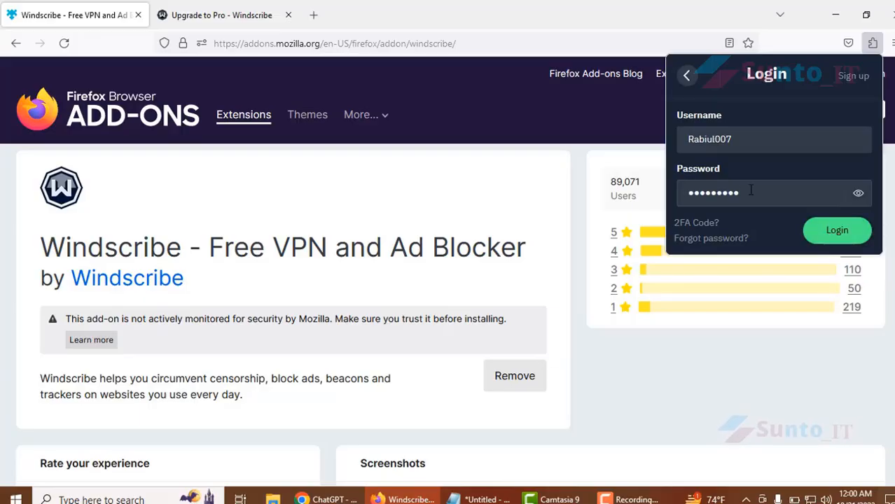
left_click(833, 229)
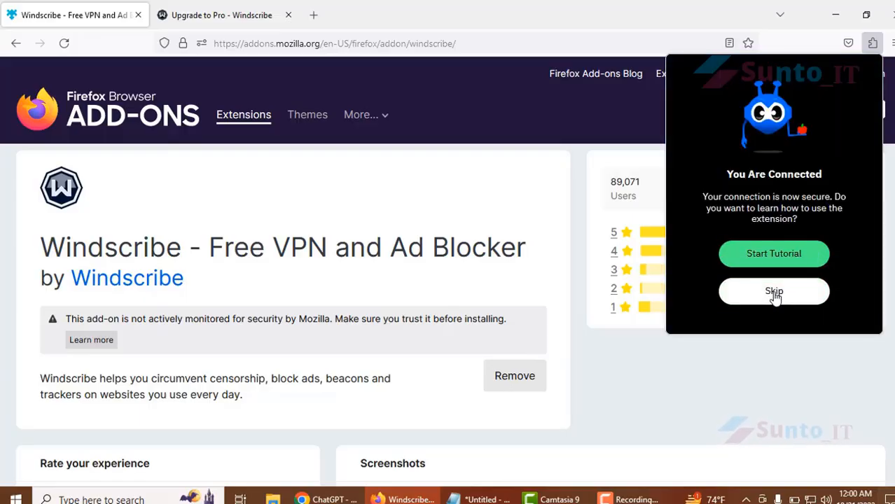
left_click(774, 294)
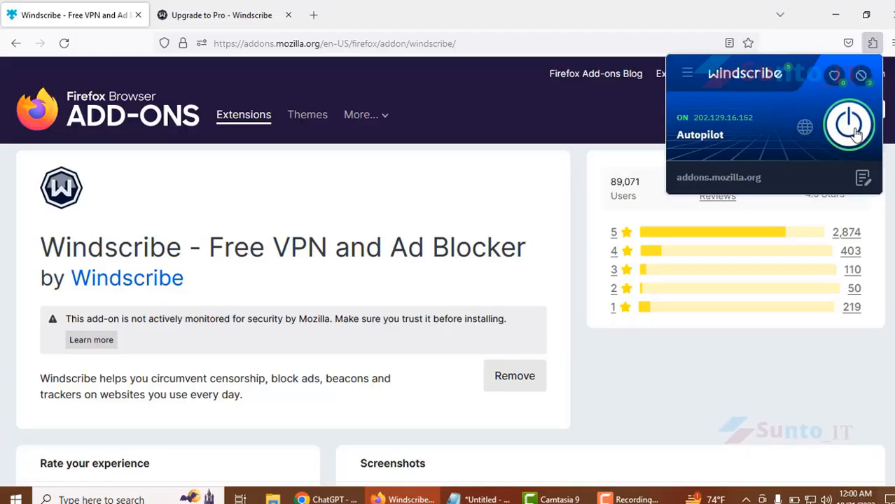
Switch the Windscribe location from Autopilot to India's Mumbai Mahim server.
left_click(804, 127)
scroll(761, 218, "down", 10)
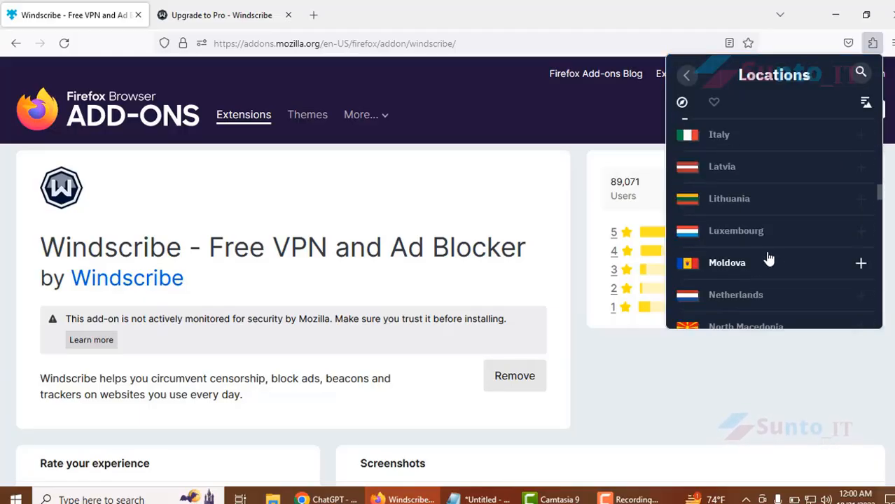
scroll(768, 259, "up", 3)
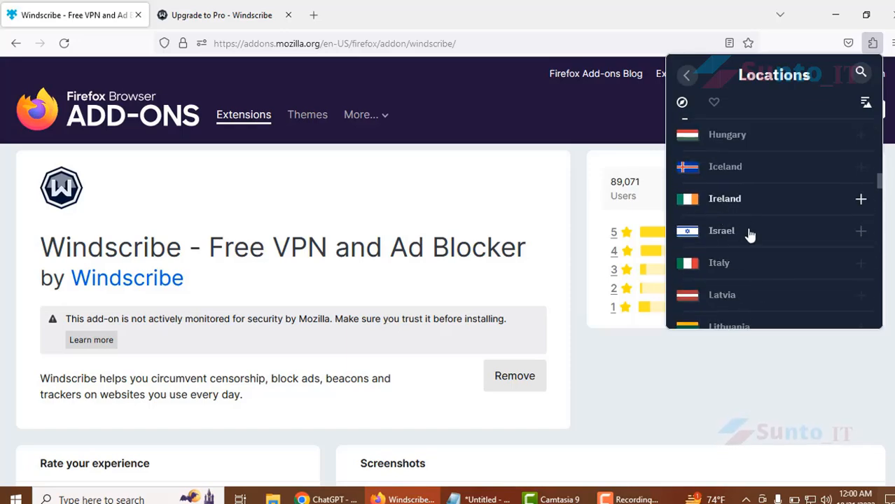
scroll(750, 233, "up", 2)
scroll(748, 237, "down", 5)
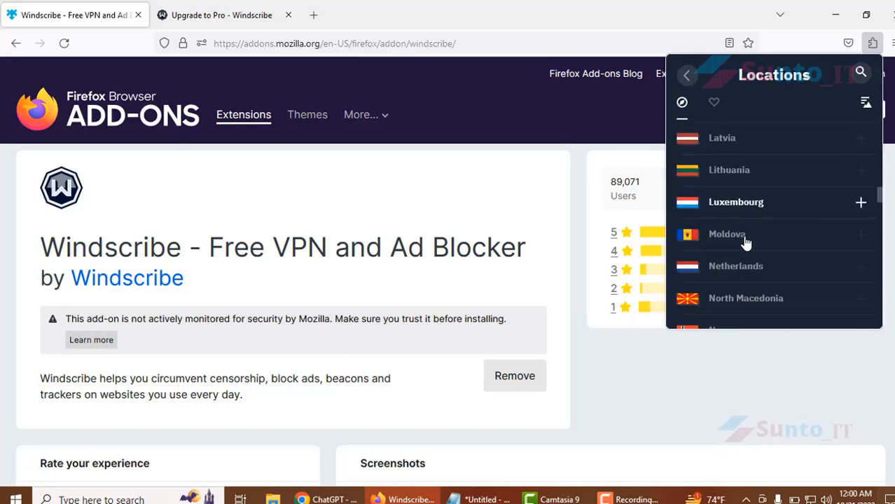
scroll(745, 242, "down", 10)
scroll(748, 262, "up", 1)
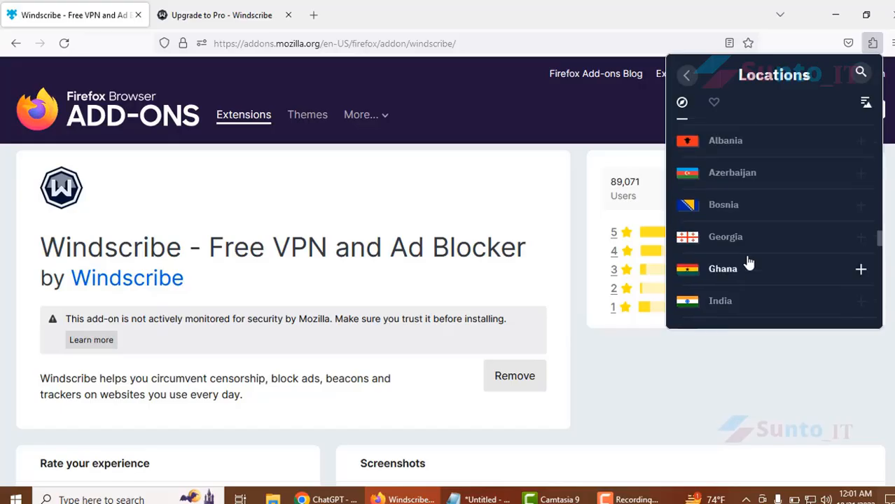
left_click(741, 309)
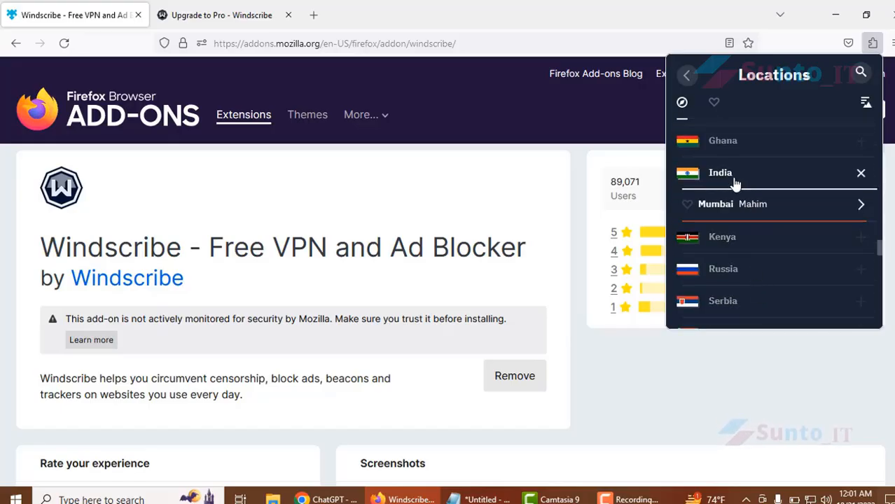
left_click(710, 210)
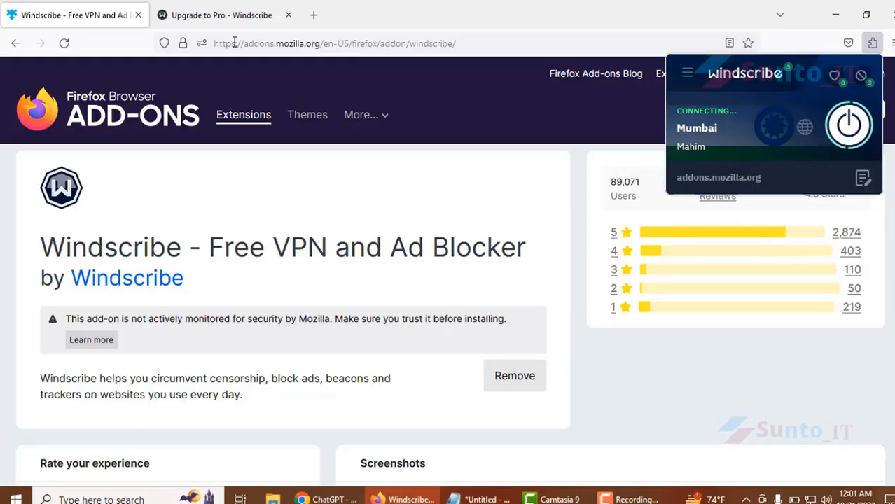
Load whoer.net in the second tab.
left_click(238, 17)
left_click(255, 44)
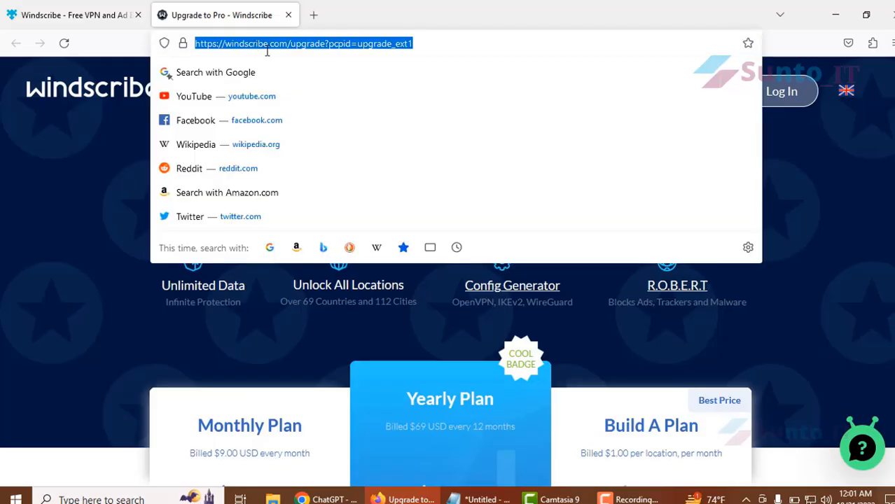
type("whoer.")
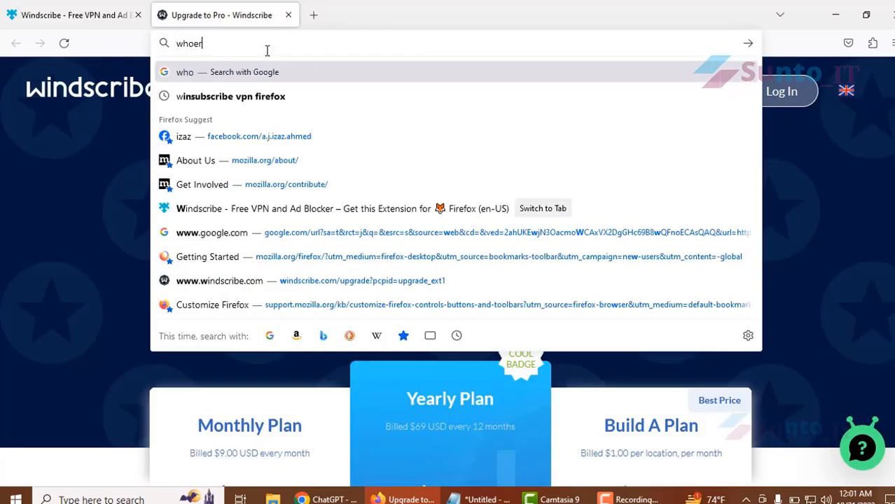
type("net")
key("Return")
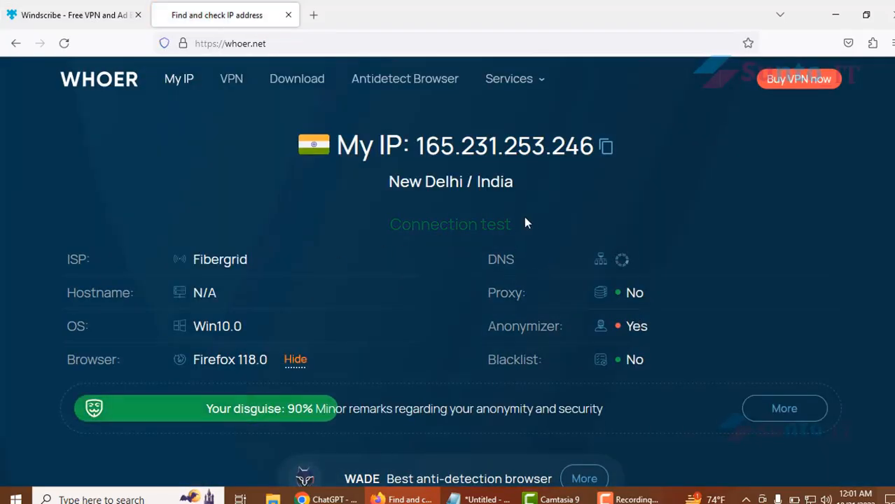
Check whoer.net's Time card showing the local 0530 offset against system time.
scroll(476, 213, "down", 3)
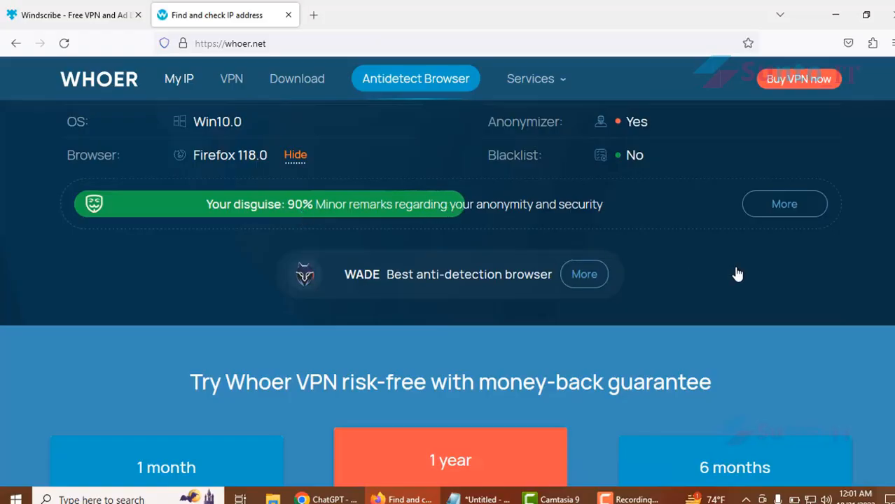
scroll(742, 280, "down", 7)
scroll(748, 292, "down", 4)
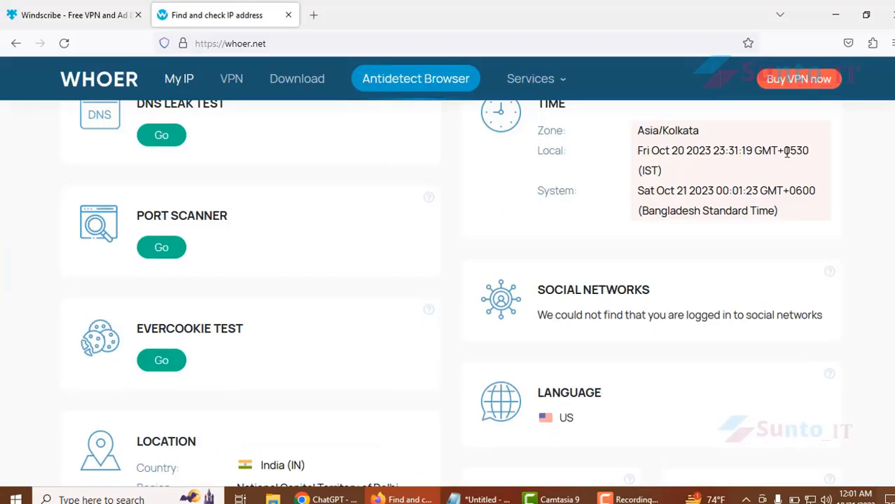
double_click(786, 152)
left_click(785, 186)
Through the 'date' search, set the Windows time zone to (UTC+05:00) Islamabad, Karachi, then close Settings.
left_click(153, 499)
type("date")
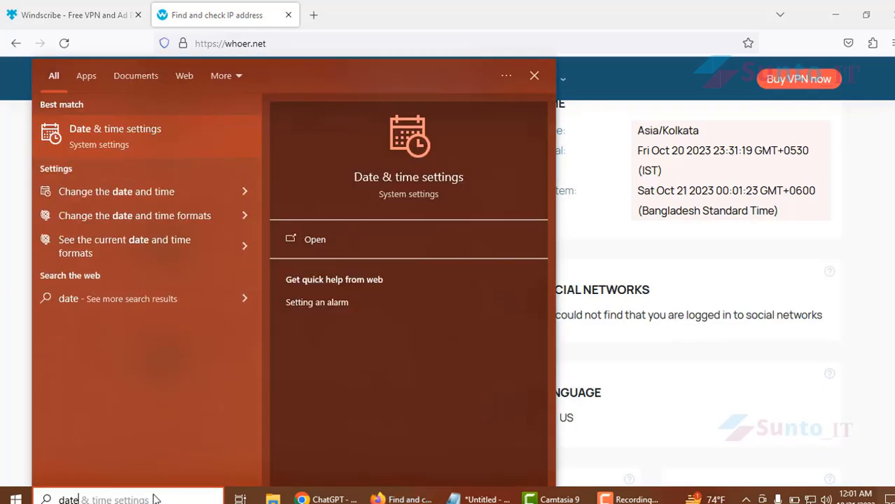
key("Return")
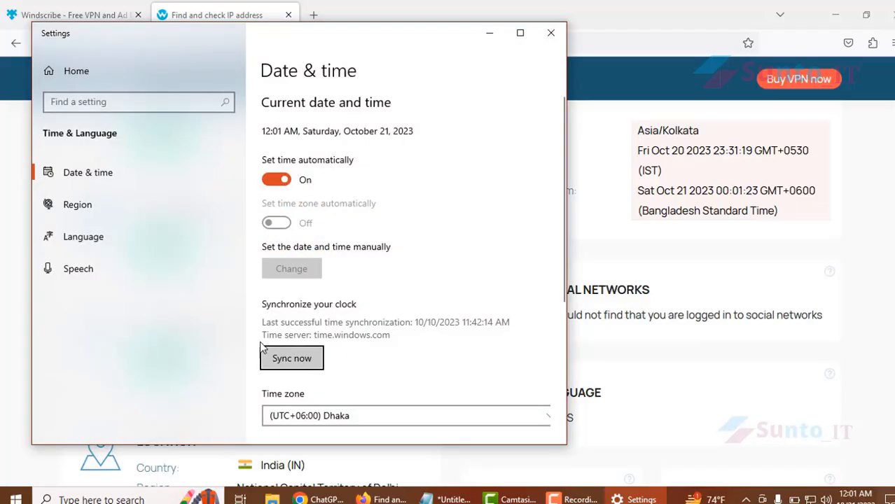
scroll(481, 371, "down", 3)
left_click(363, 231)
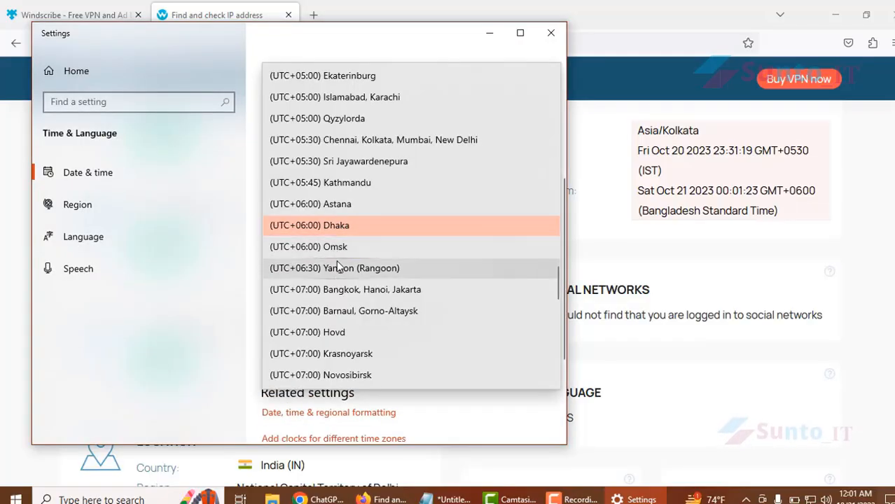
scroll(336, 259, "up", 3)
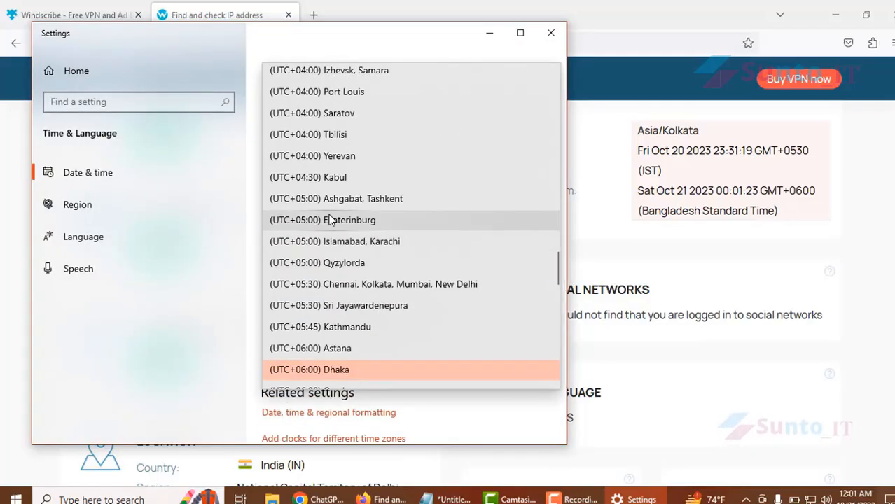
scroll(331, 220, "up", 1)
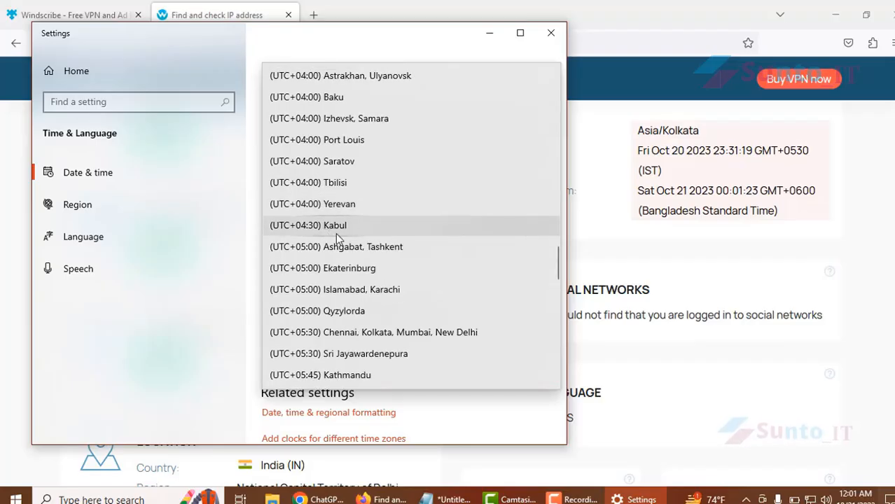
left_click(380, 292)
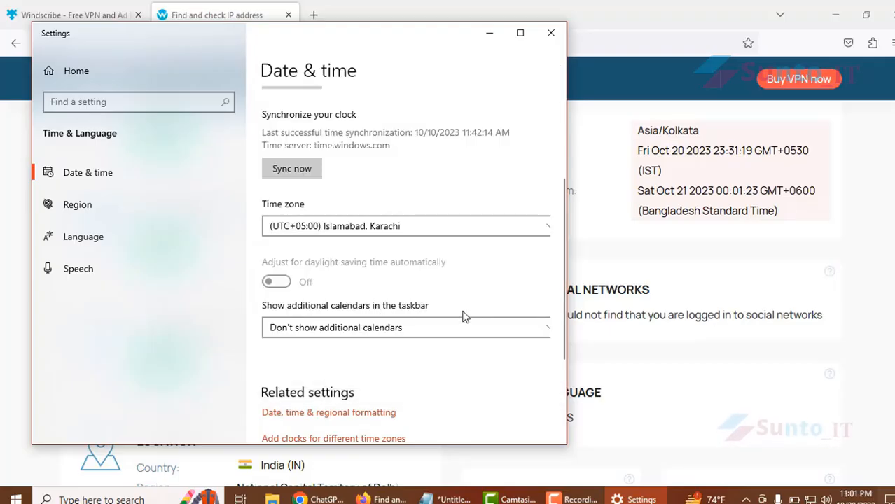
left_click(551, 33)
Close the Windscribe tab and reload whoer.net to recheck the Time card.
left_click(50, 26)
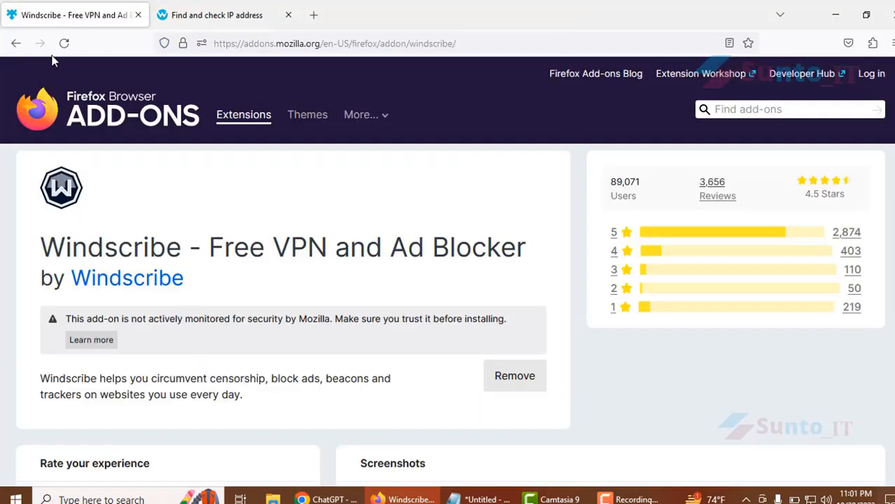
key("ctrl+Tab")
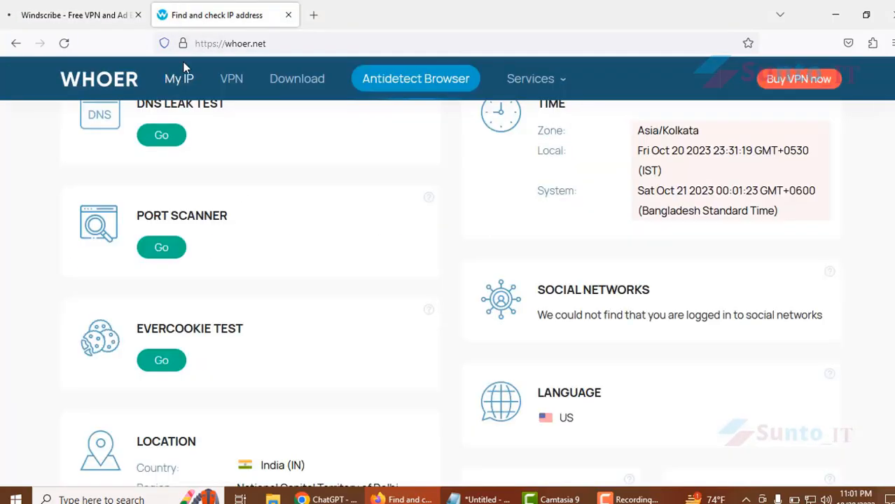
left_click(63, 45)
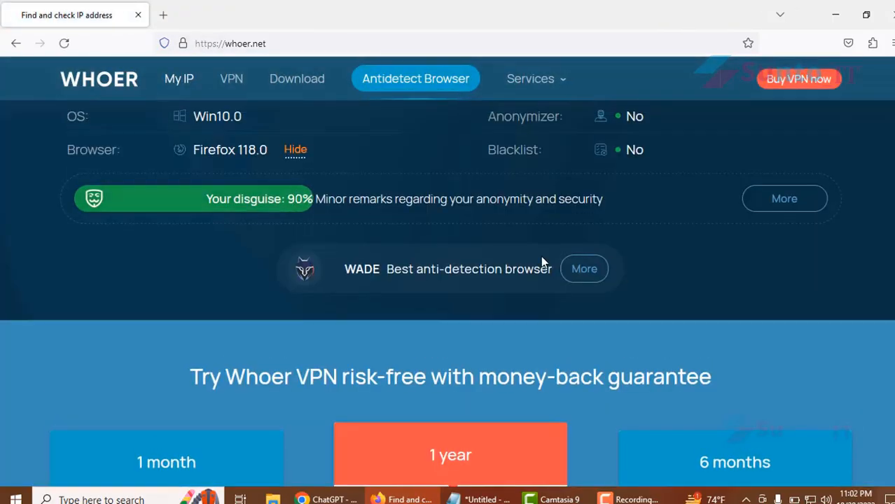
scroll(541, 262, "up", 3)
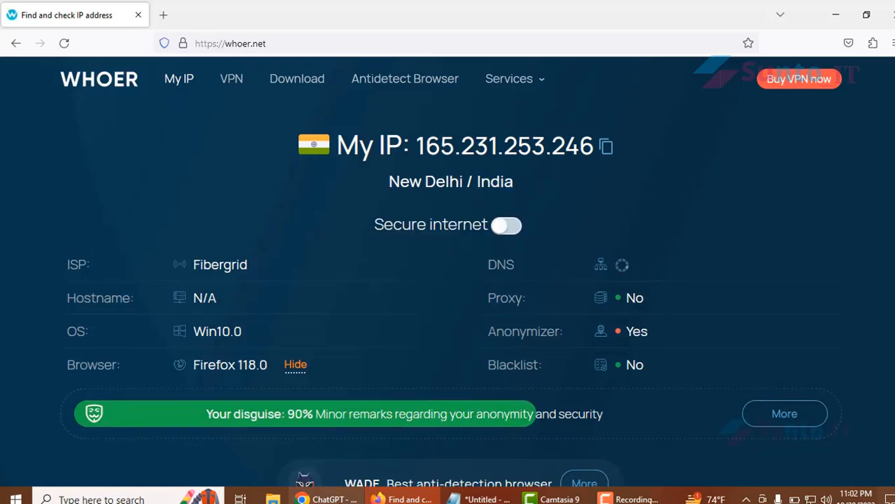
scroll(777, 391, "down", 10)
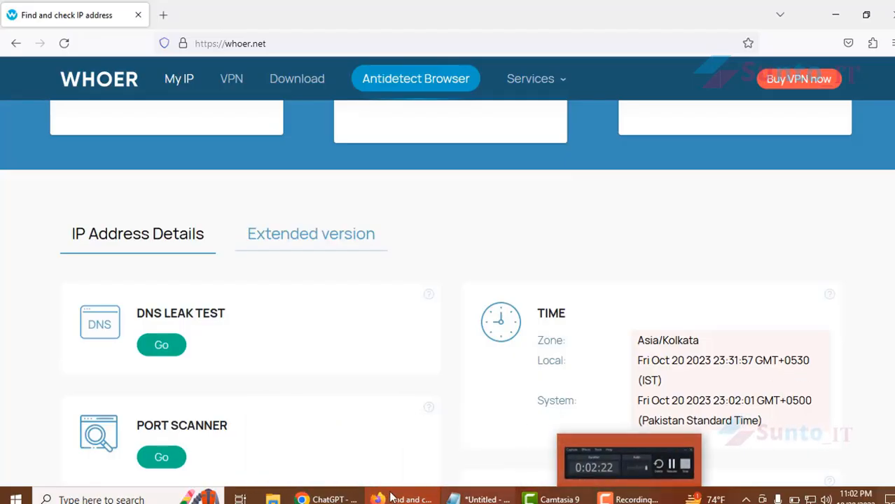
Set the Windows time zone to (UTC+05:30) Chennai, Kolkata, Mumbai, New Delhi.
left_click(154, 499)
type("s")
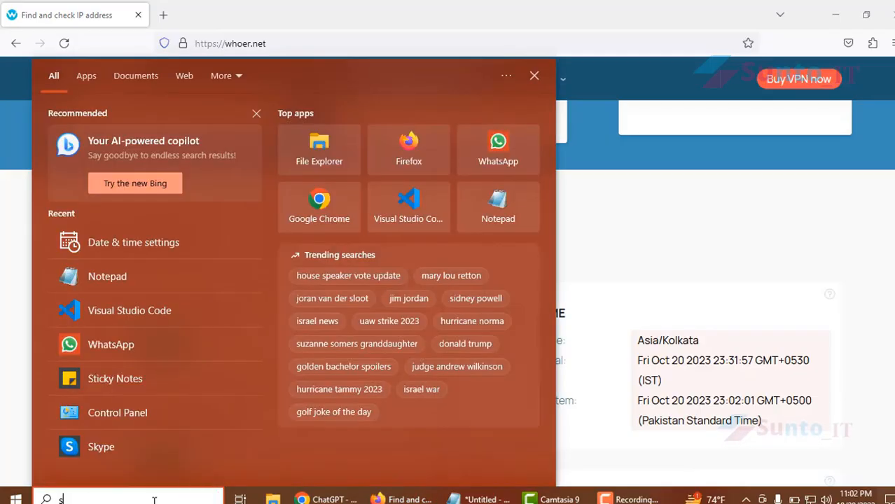
type("e")
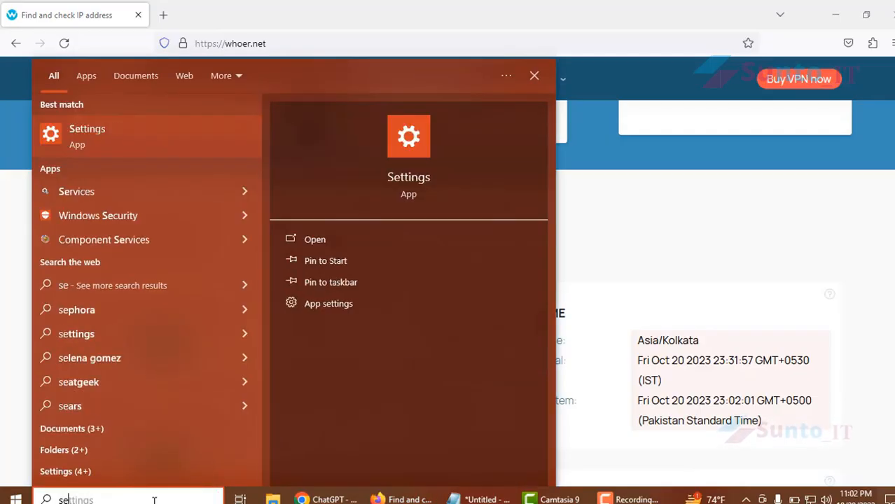
key("BackSpace")
key("BackSpace")
type("date")
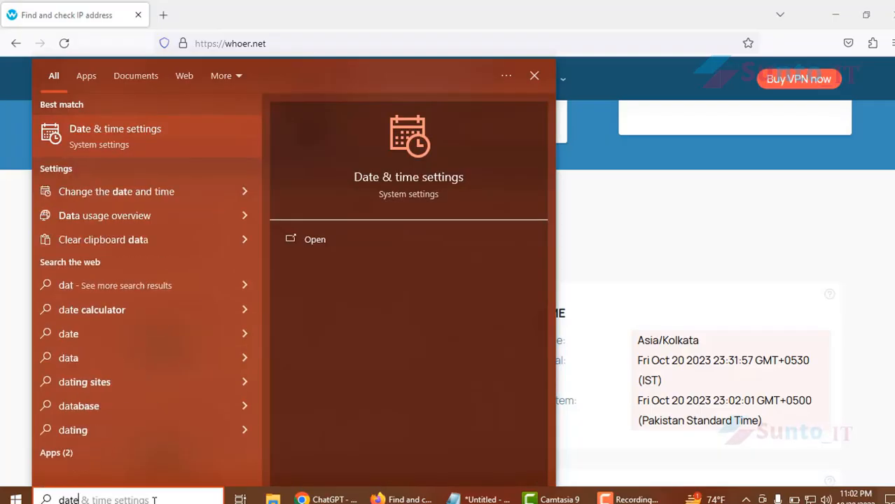
key("Return")
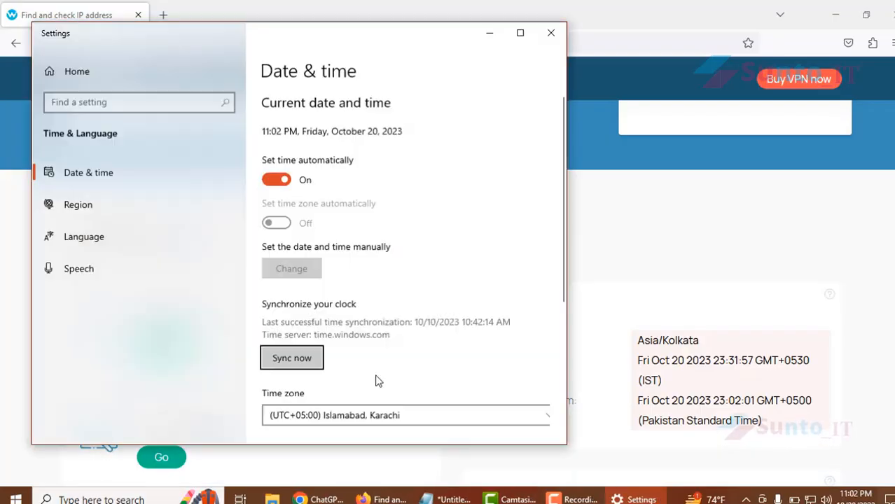
left_click(355, 416)
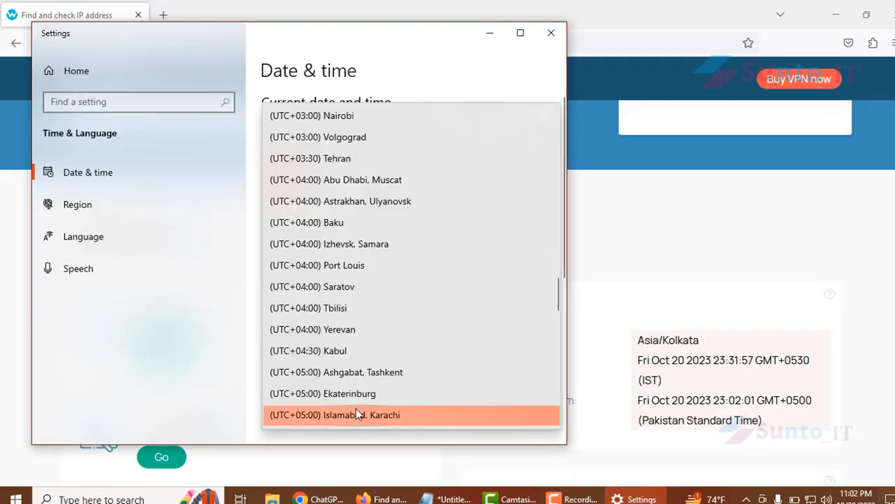
scroll(366, 364, "down", 1)
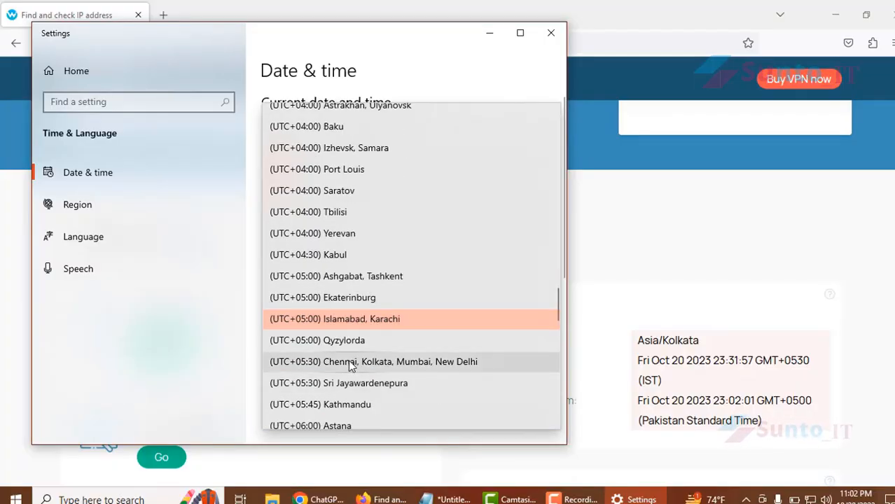
left_click(352, 366)
scroll(489, 392, "down", 1)
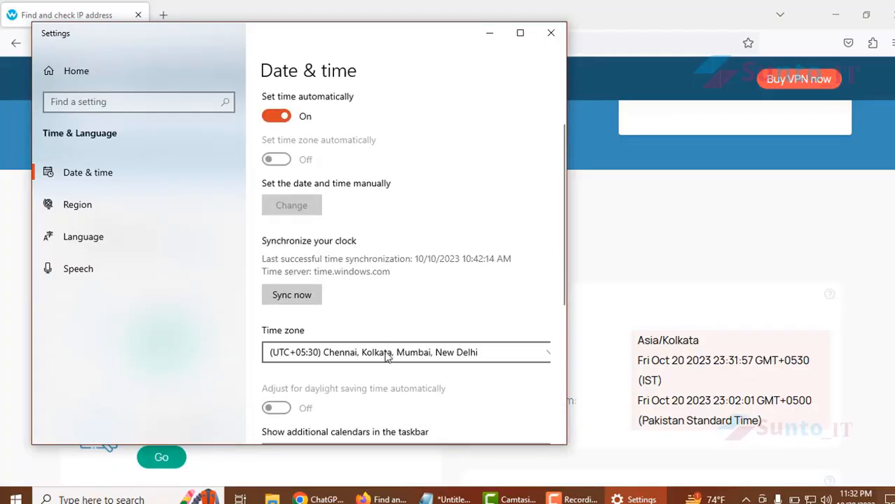
scroll(406, 378, "down", 4)
scroll(335, 295, "up", 5)
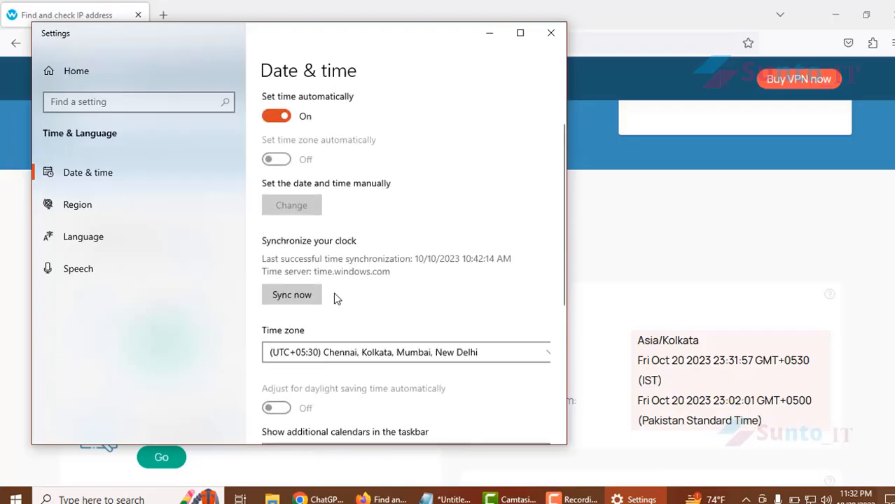
Reload whoer.net in Firefox to confirm 100% disguise.
left_click(707, 299)
left_click(64, 43)
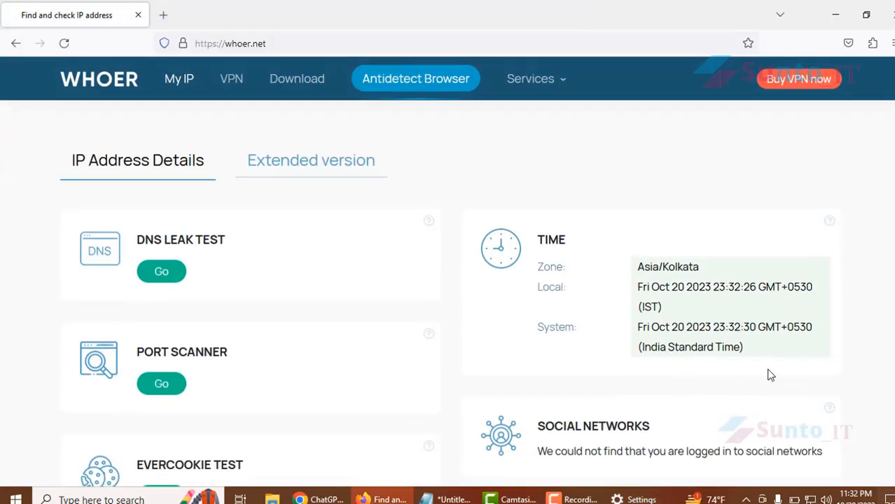
scroll(200, 343, "up", 9)
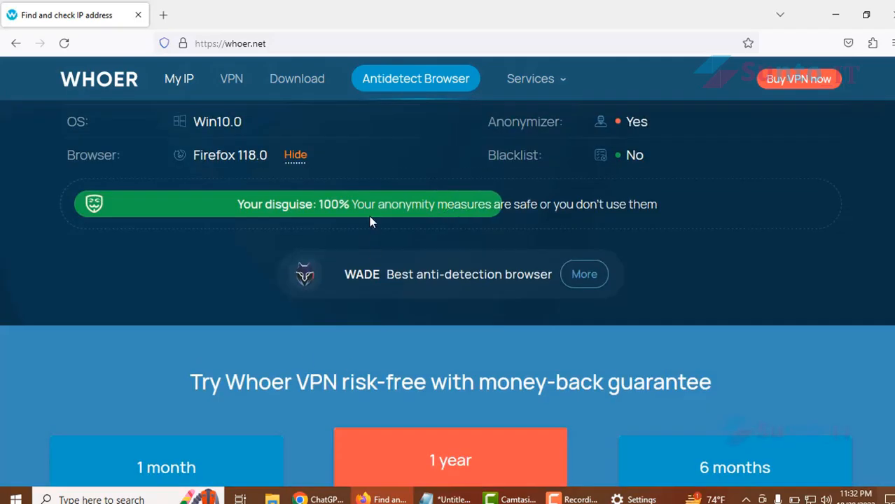
scroll(361, 238, "up", 3)
left_click(163, 15)
Search 'linkedin' and open LinkedIn's Join now sign-up page.
left_click(138, 16)
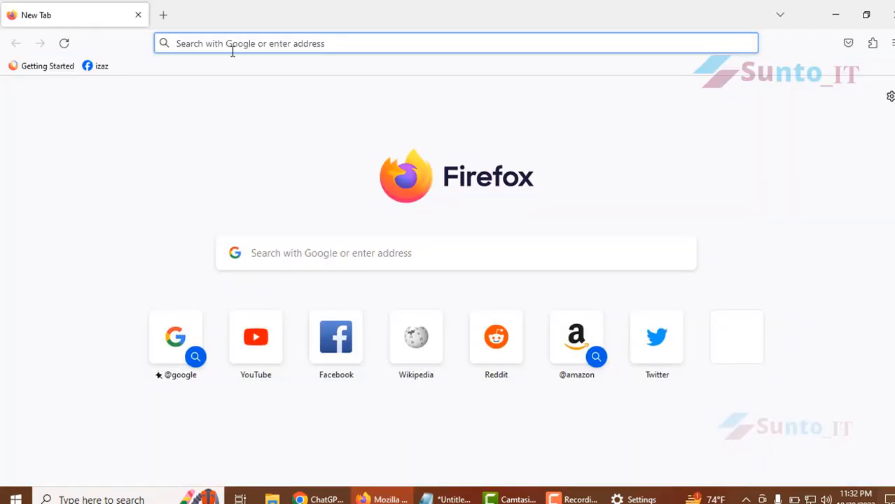
left_click(229, 46)
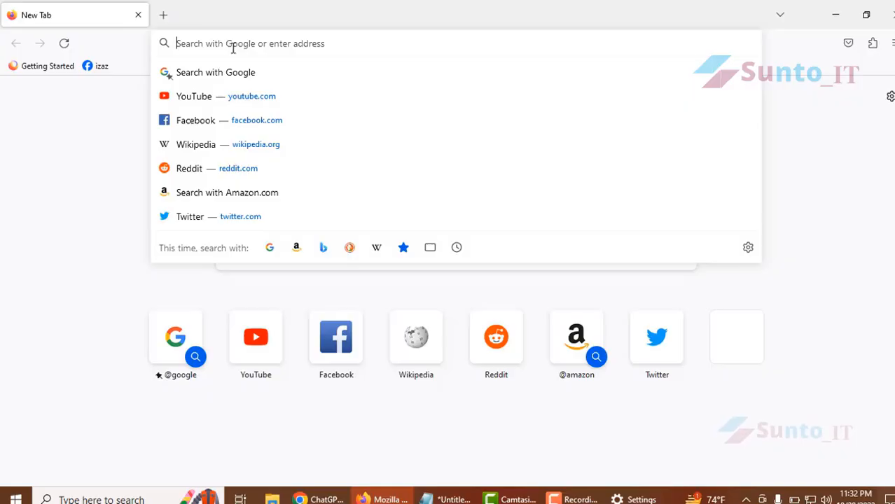
type("l")
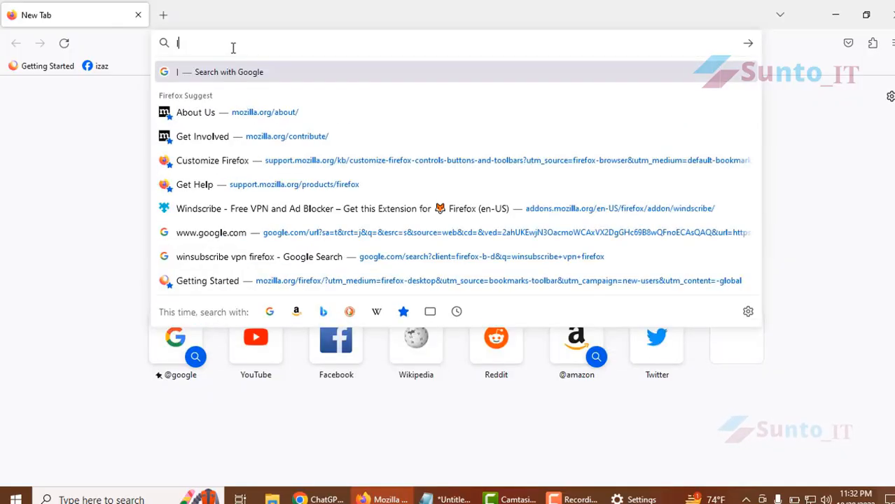
type("inkedin")
key("Return")
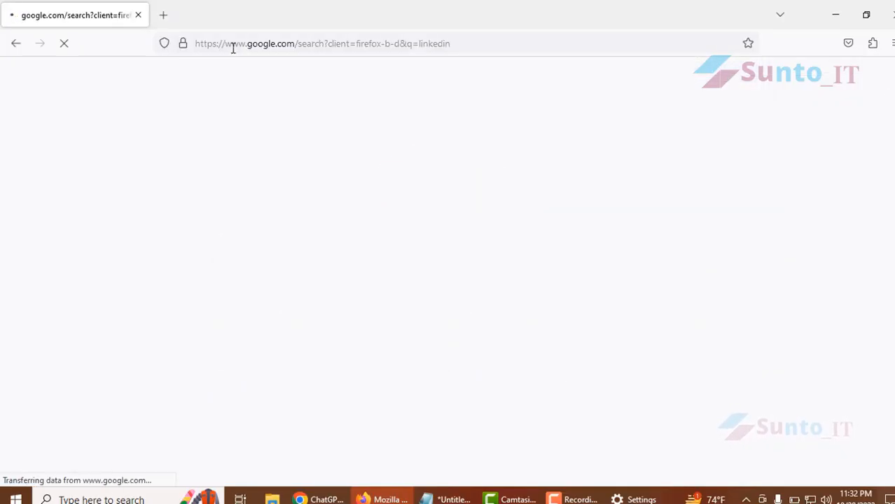
left_click(226, 216)
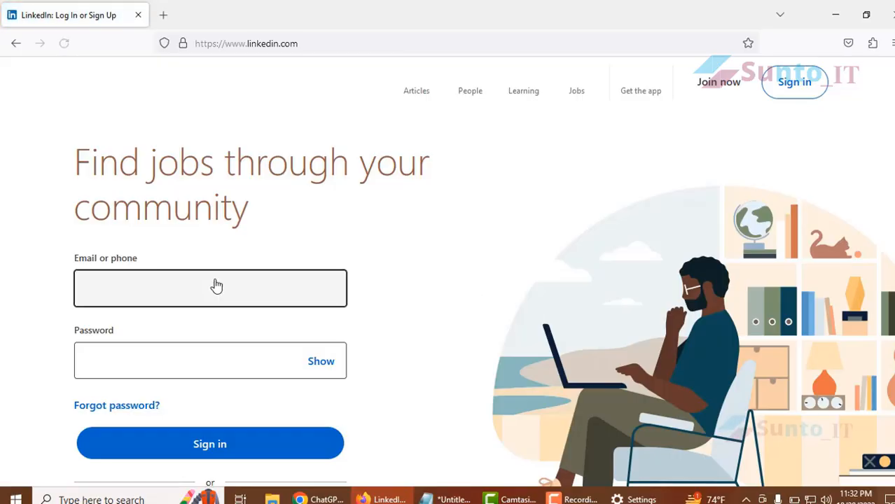
left_click(717, 83)
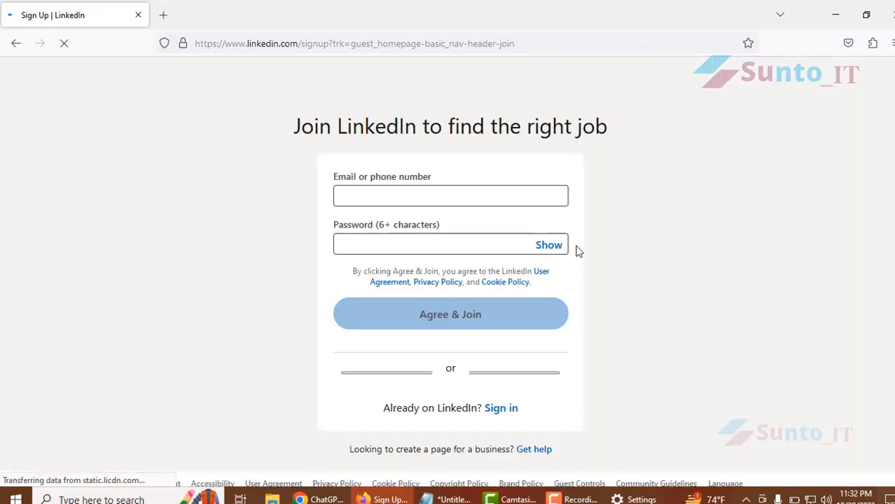
Copy the saved email address from Notepad for the sign-up form's email field.
left_click(417, 196)
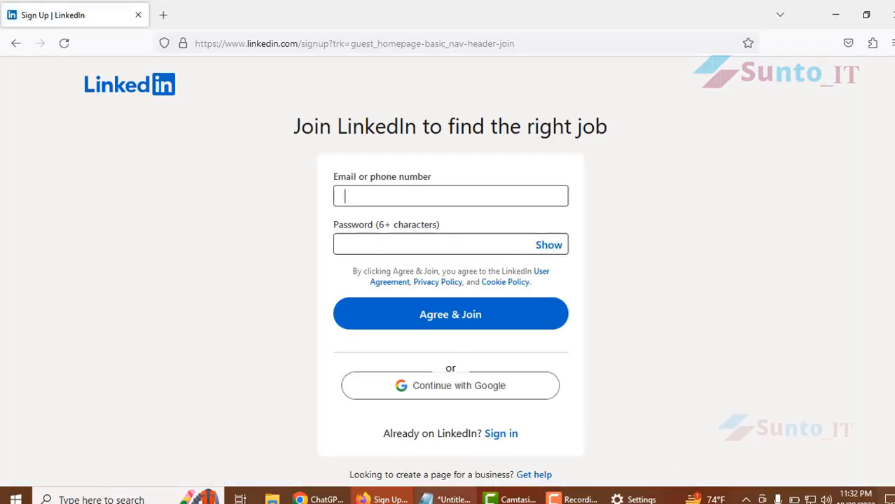
left_click(448, 499)
left_click(322, 195)
key("shift+Up")
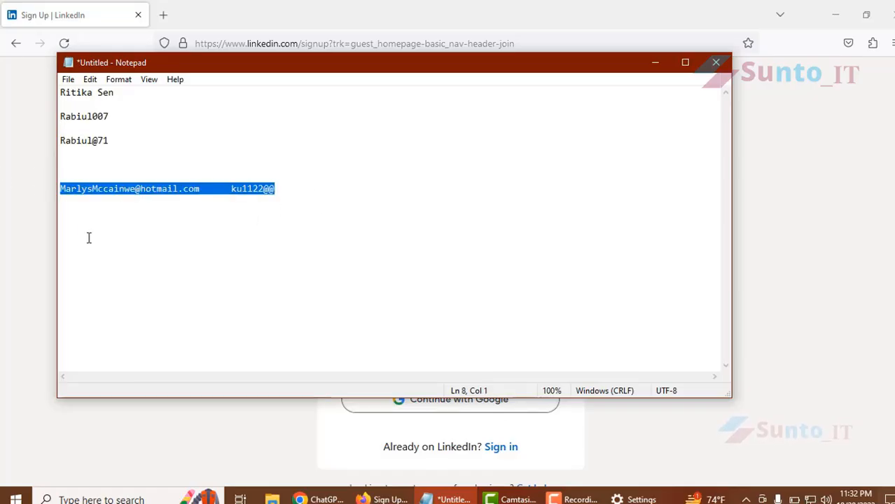
left_click(16, 235)
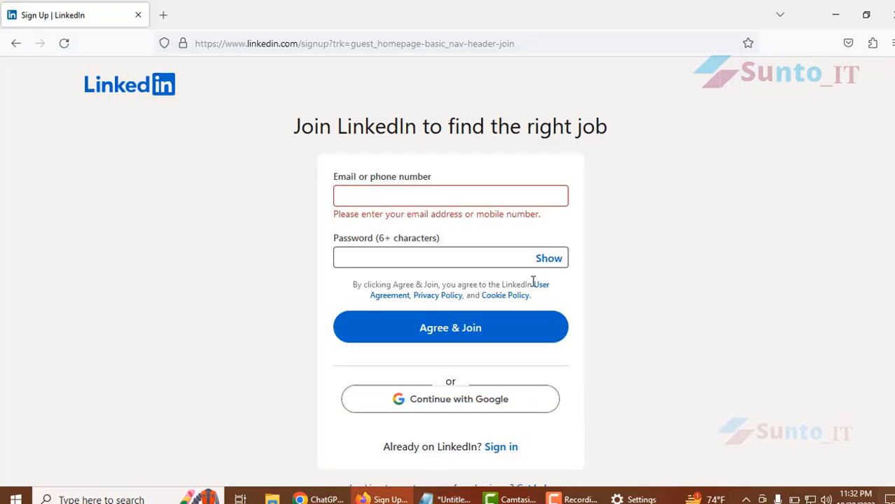
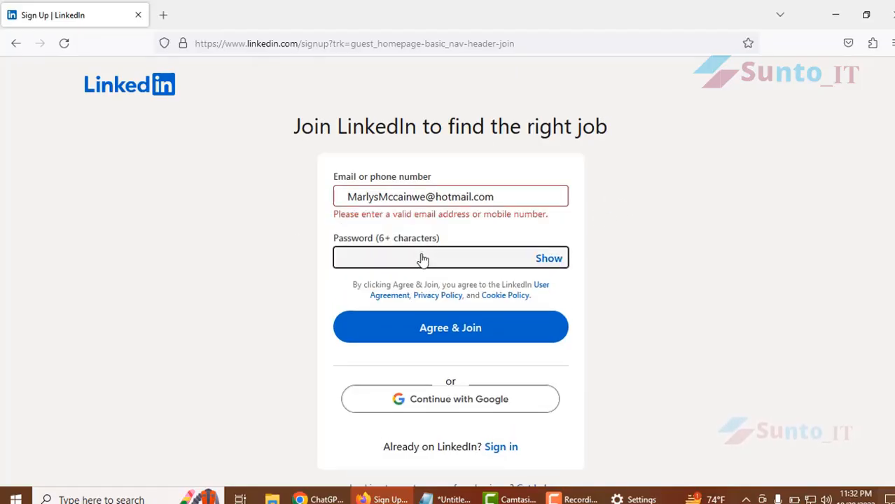
Paste the account password, remove the leading space from the email, and Agree & Join.
key("ctrl+v")
left_click(530, 205)
left_click(348, 199)
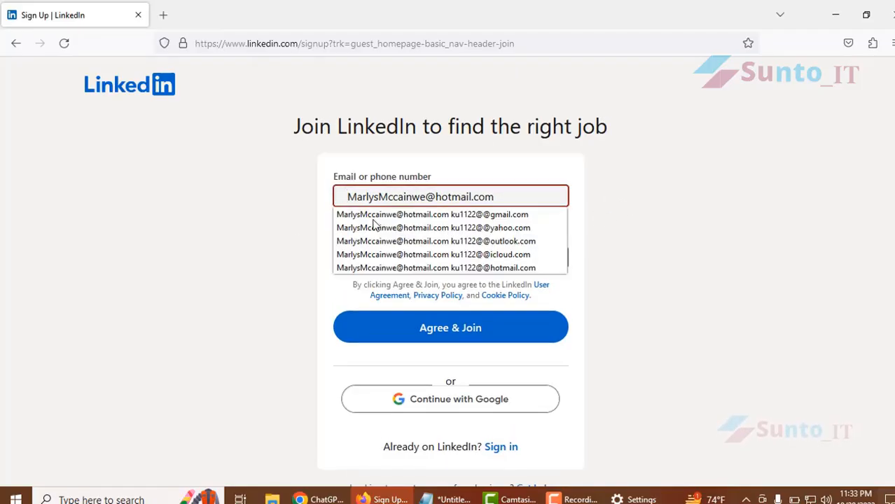
key("BackSpace")
left_click(493, 292)
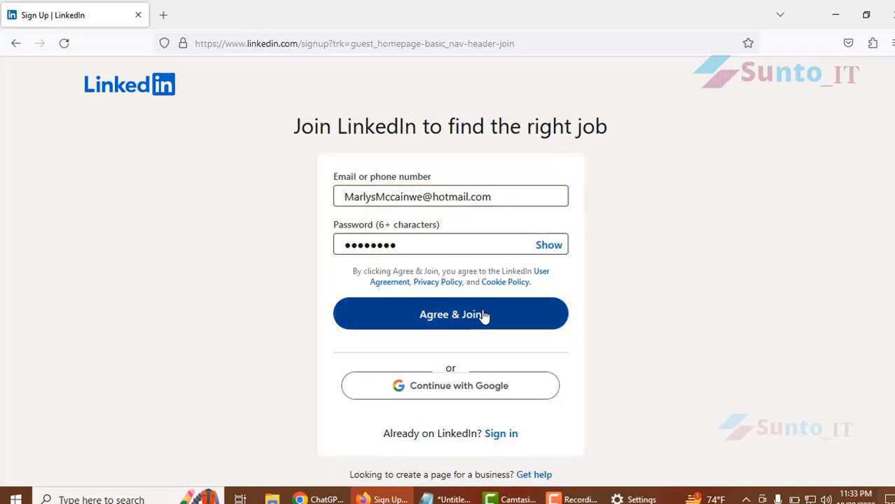
left_click(480, 317)
Fill in the first name from the saved notes and type the last name.
left_click(433, 498)
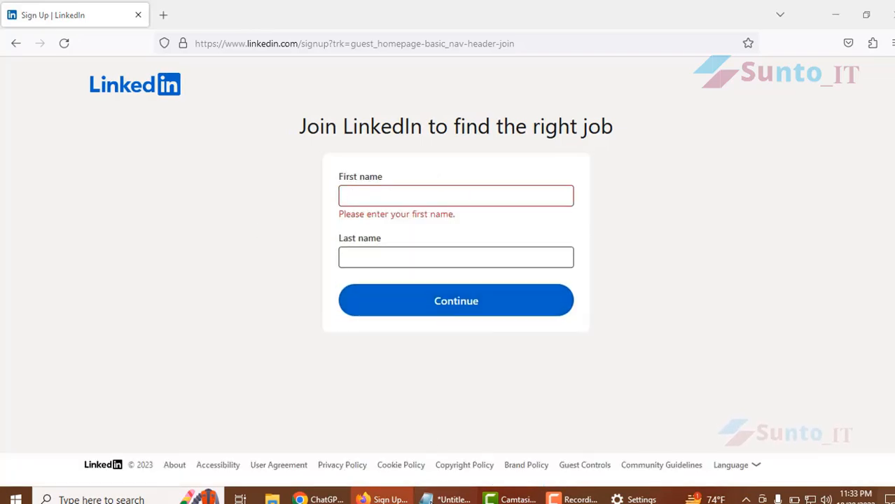
left_click(139, 110)
key("shift+Up")
key("ctrl+c")
left_click(142, 206)
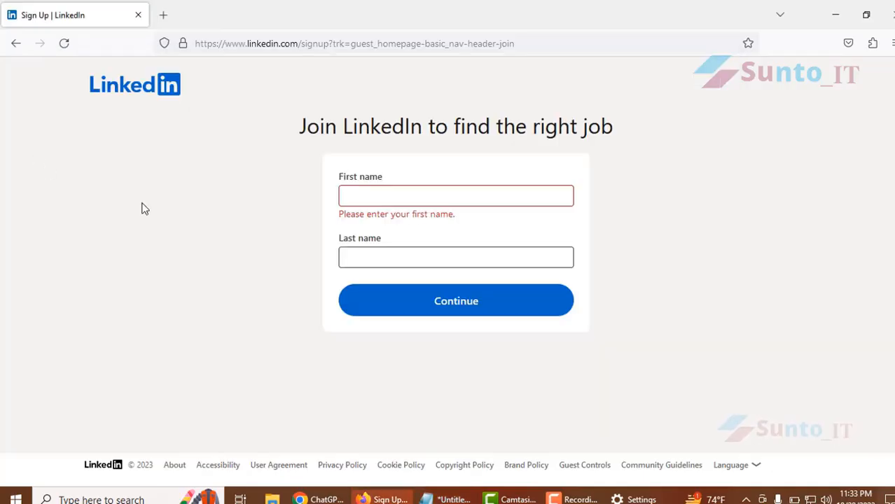
left_click(444, 202)
key("ctrl+v")
double_click(389, 196)
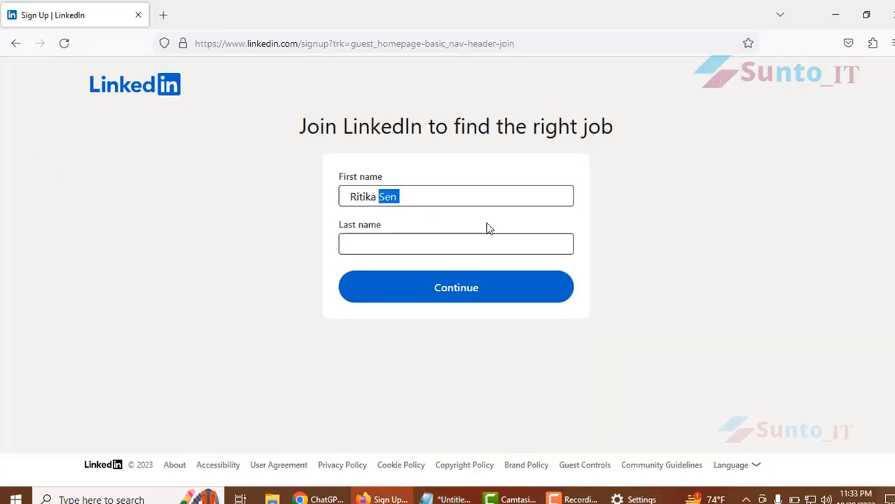
key("BackSpace")
left_click(427, 249)
type("Sen")
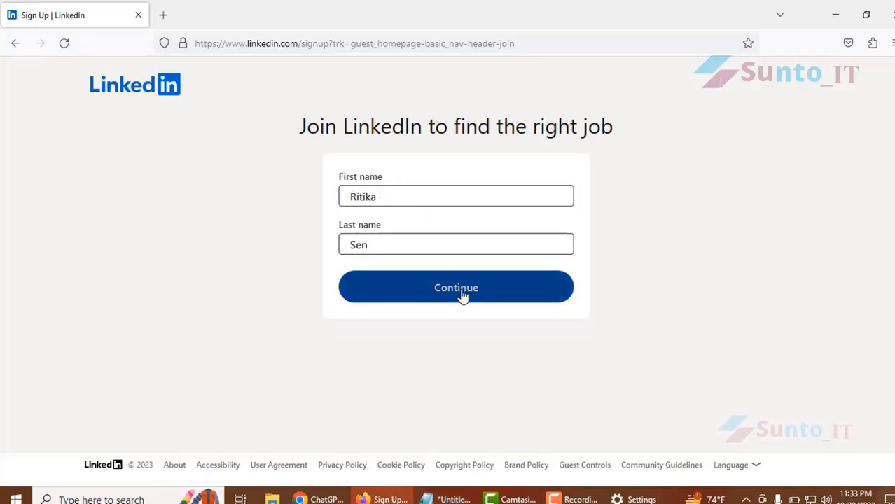
Continue to the security check, keep India as the country, and focus the phone number field.
left_click(519, 298)
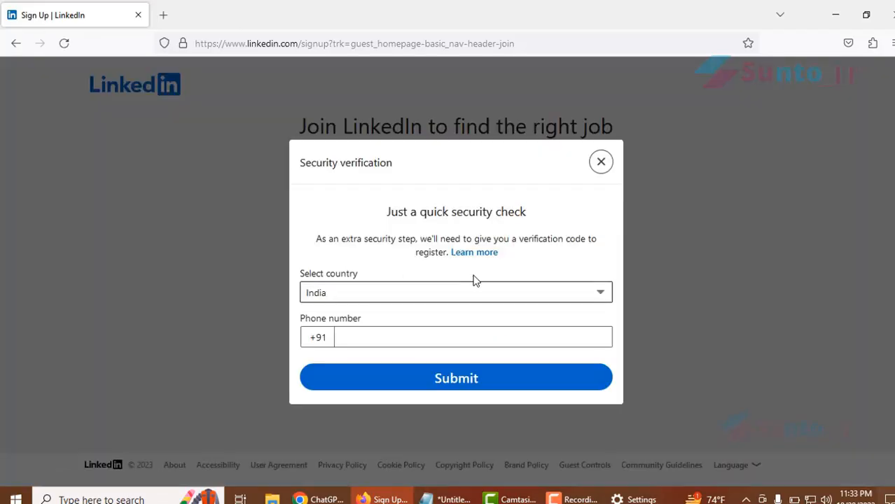
left_click(362, 292)
left_click(336, 296)
left_click(363, 333)
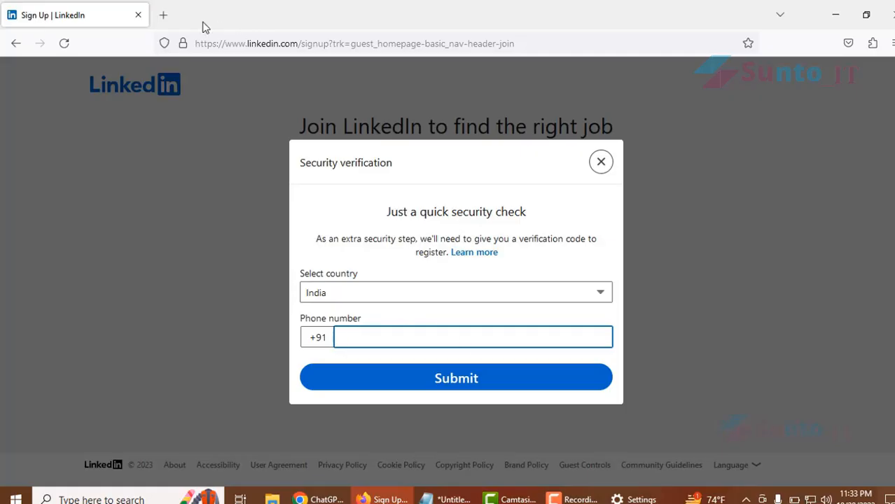
Search for 5sim.net in a new tab, open the 5SIM site, and dismiss its cookie notice.
key("ctrl+t")
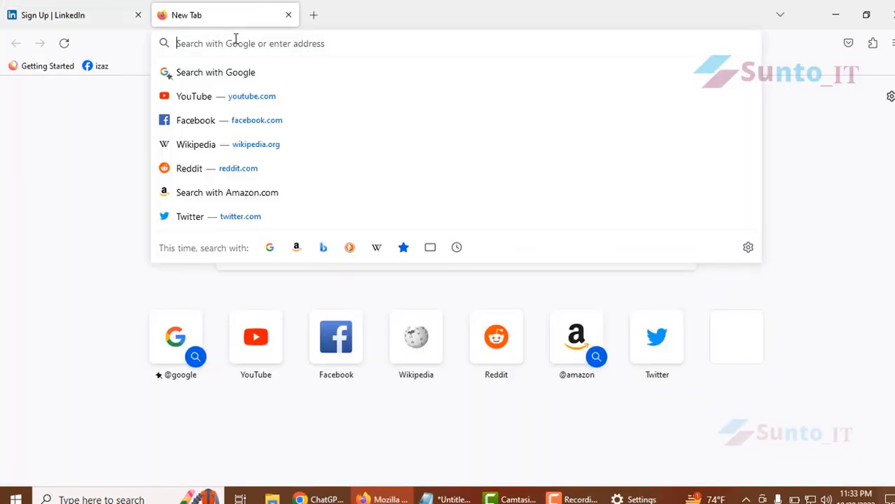
type("5sim")
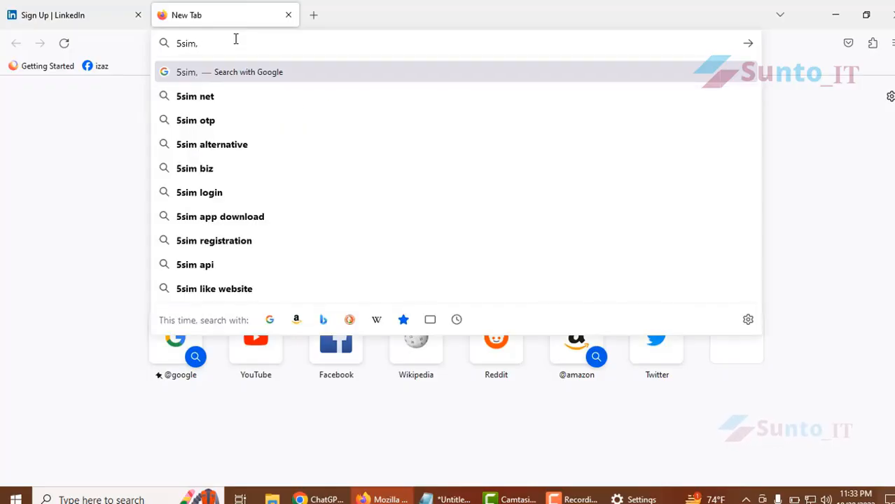
type(",net")
key("Return")
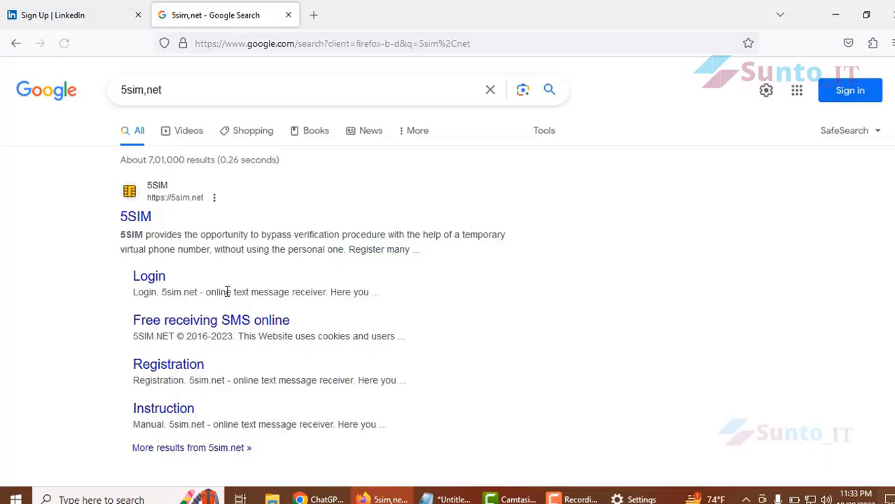
left_click(138, 218)
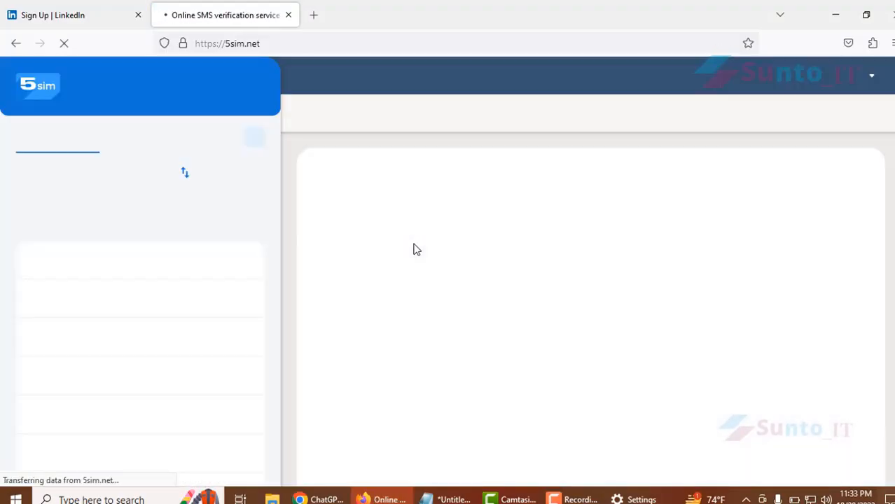
scroll(137, 280, "down", 6)
scroll(168, 282, "up", 4)
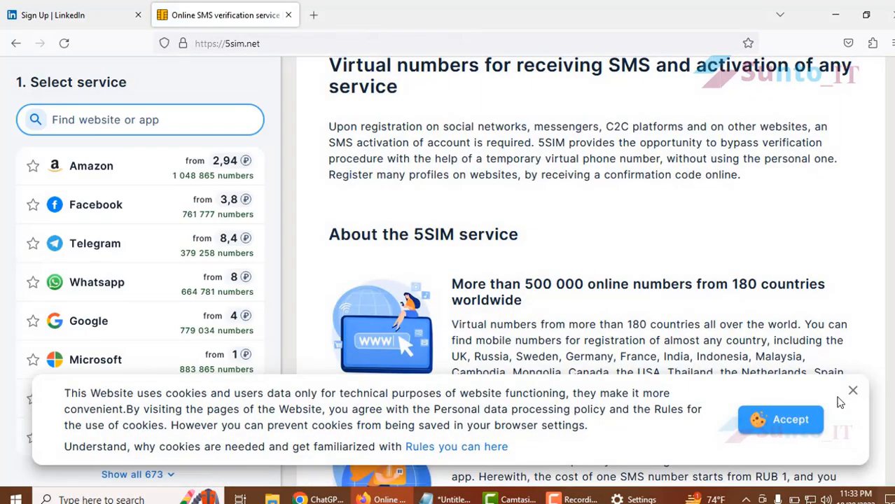
left_click(851, 391)
scroll(150, 290, "up", 3)
scroll(168, 234, "down", 9)
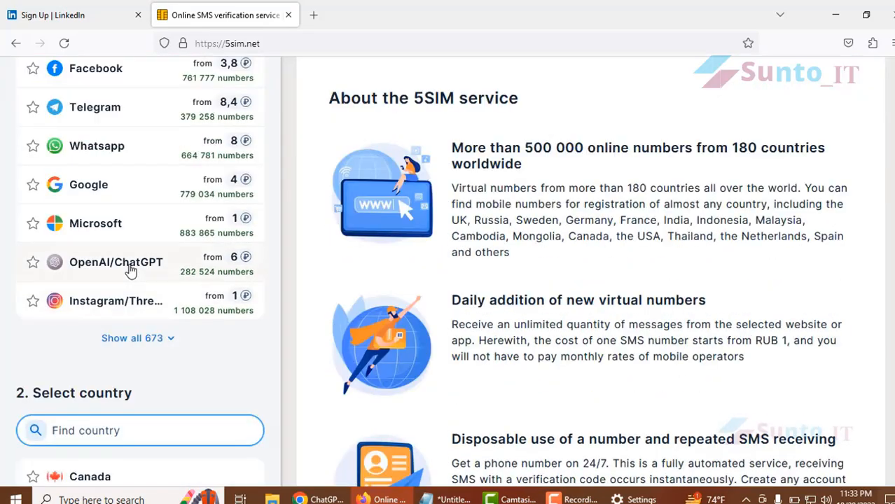
scroll(157, 291, "up", 9)
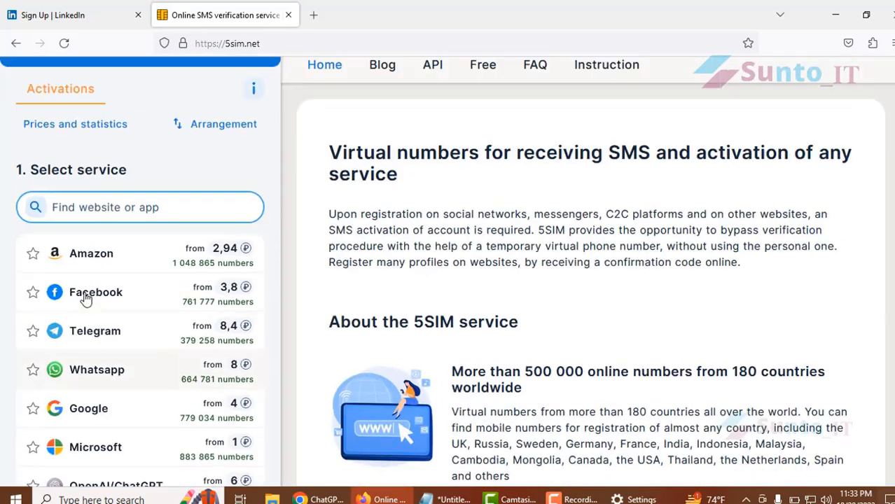
scroll(168, 314, "down", 12)
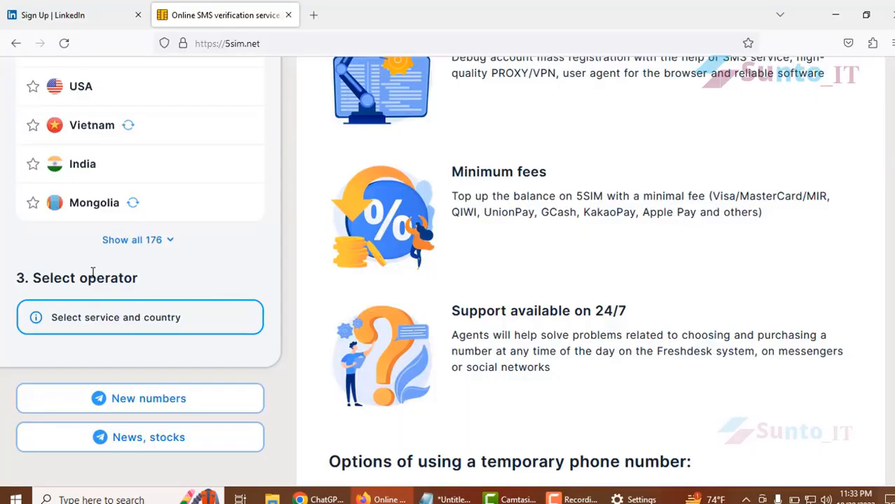
Choose India and LinkedIn as the service, review the operator prices, then close the 5SIM tab.
left_click(89, 166)
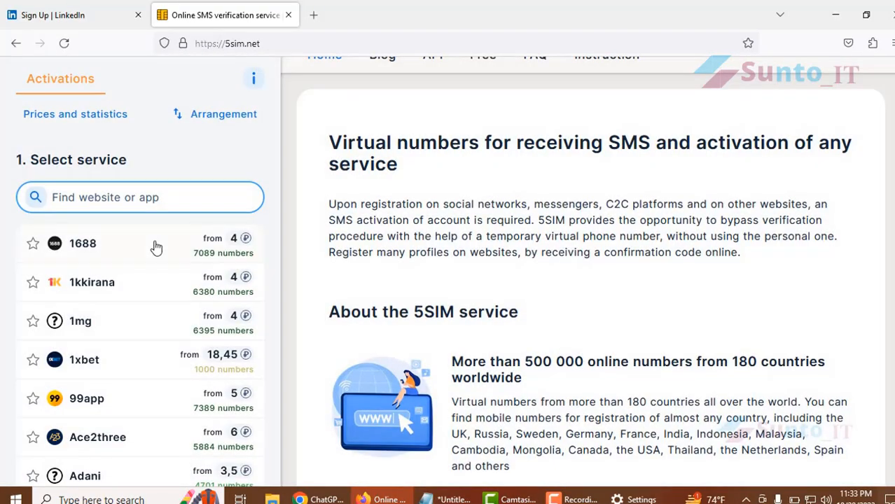
scroll(553, 280, "down", 3)
scroll(363, 253, "down", 1)
scroll(175, 252, "up", 4)
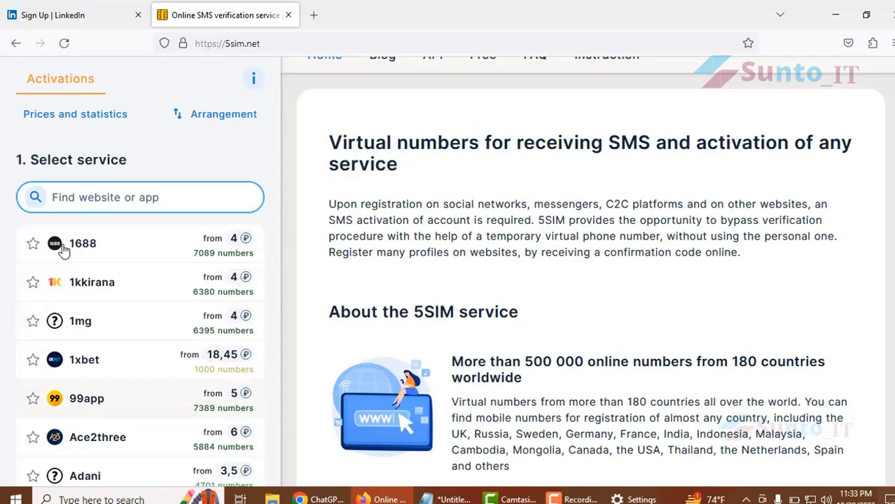
left_click(118, 201)
type("linke")
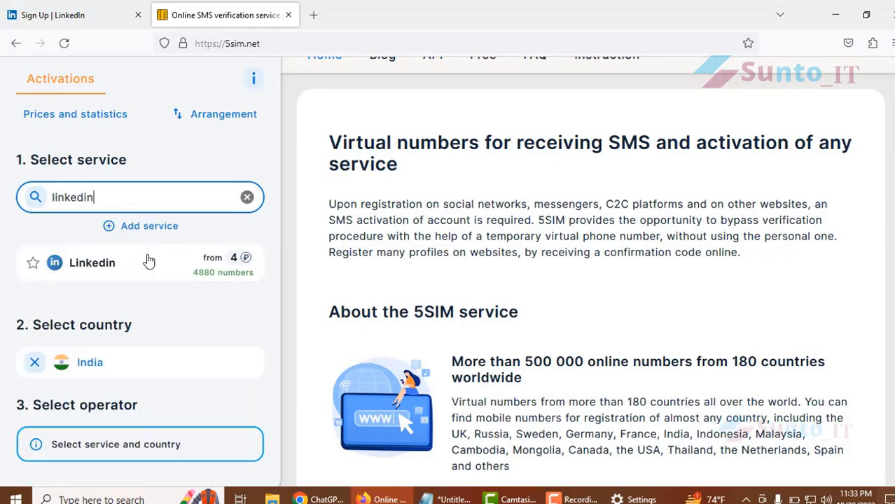
type("din")
left_click(149, 264)
scroll(157, 295, "down", 4)
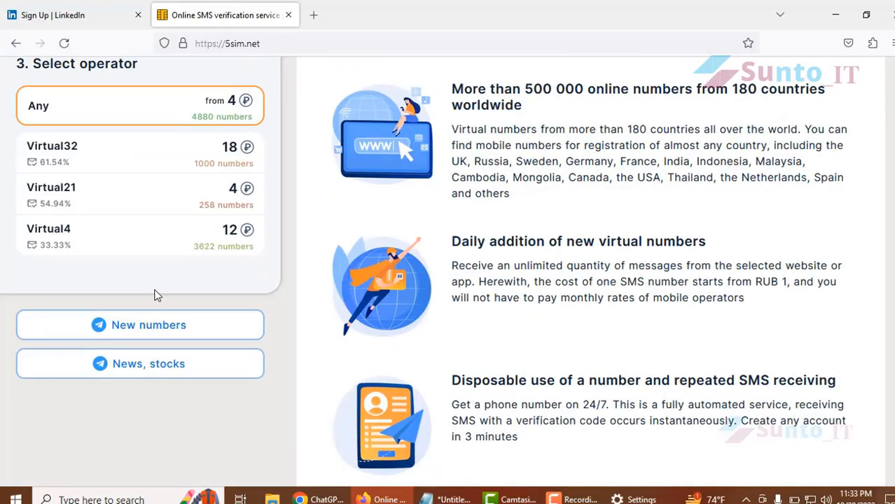
scroll(832, 286, "up", 5)
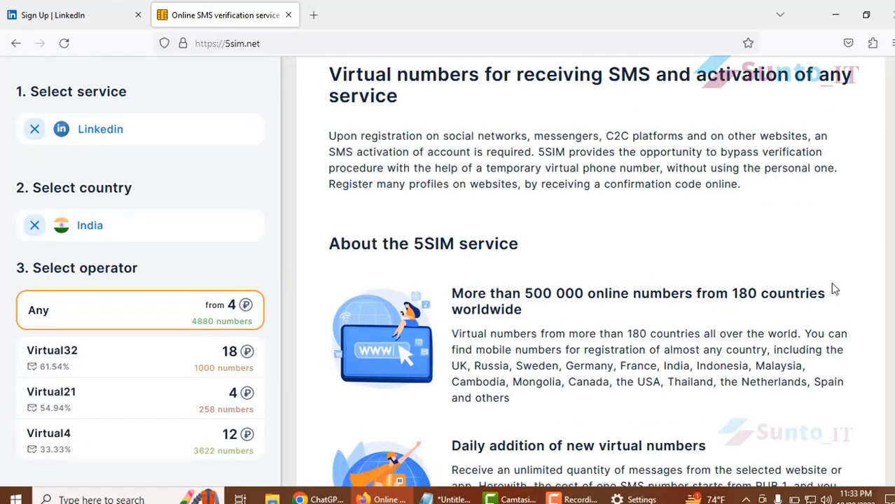
left_click(287, 14)
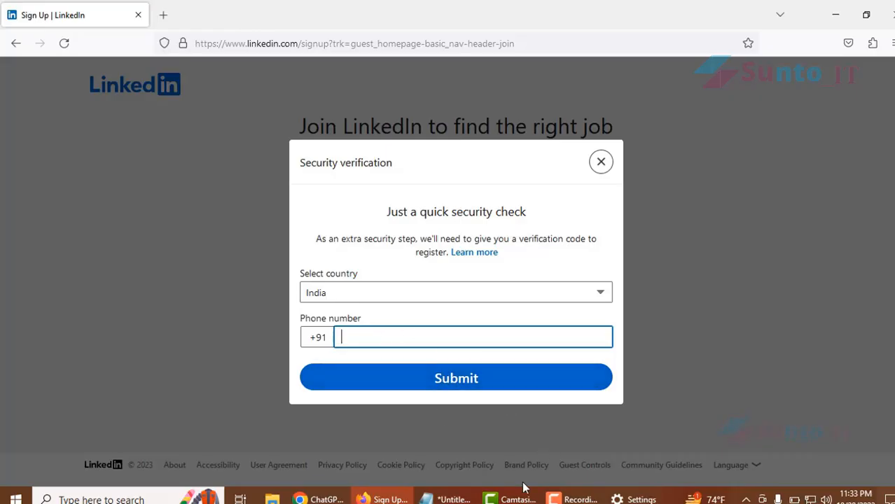
Submit the SMS verification code and set the city/district to Punjab, India.
left_click(575, 499)
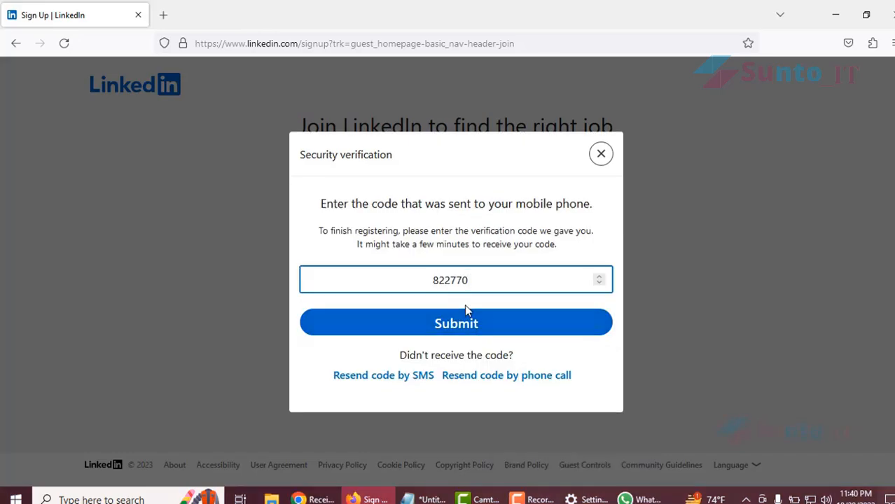
left_click(490, 323)
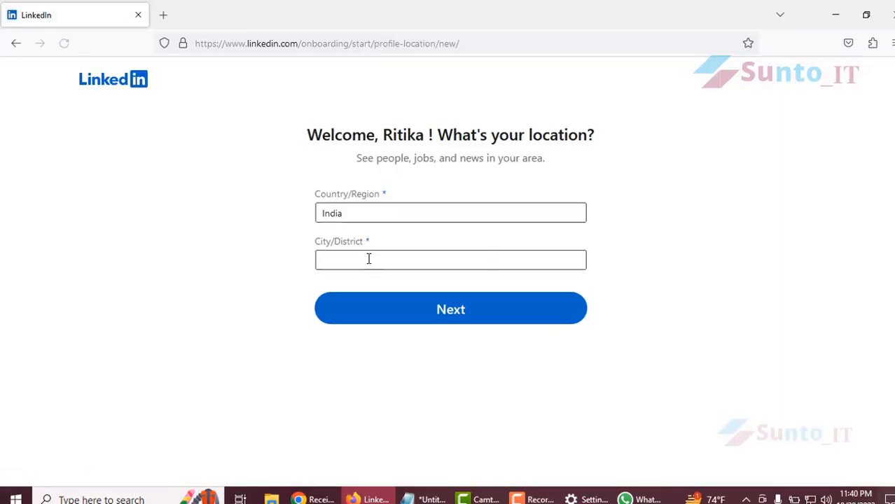
left_click(368, 258)
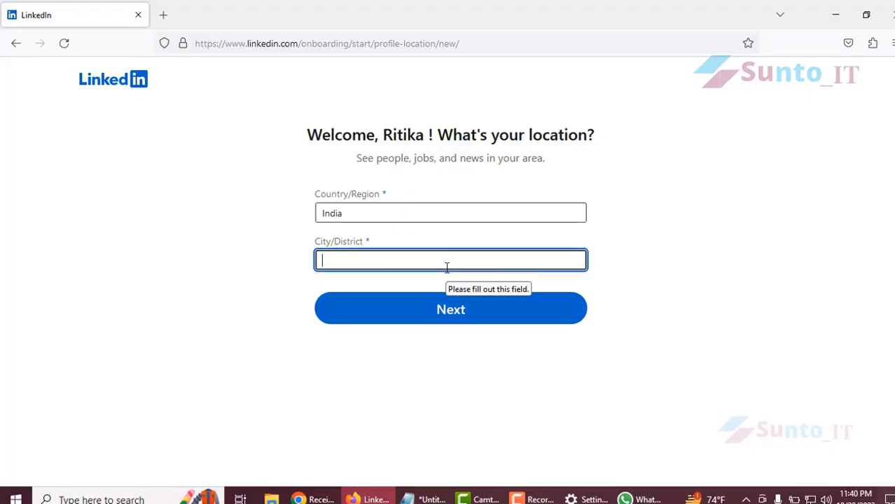
type("p")
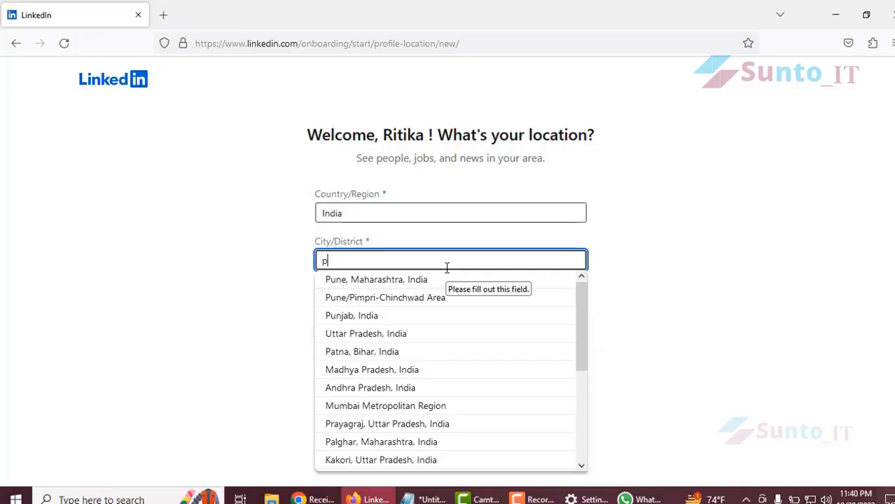
key("Down")
key("Down")
key("Down")
key("Return")
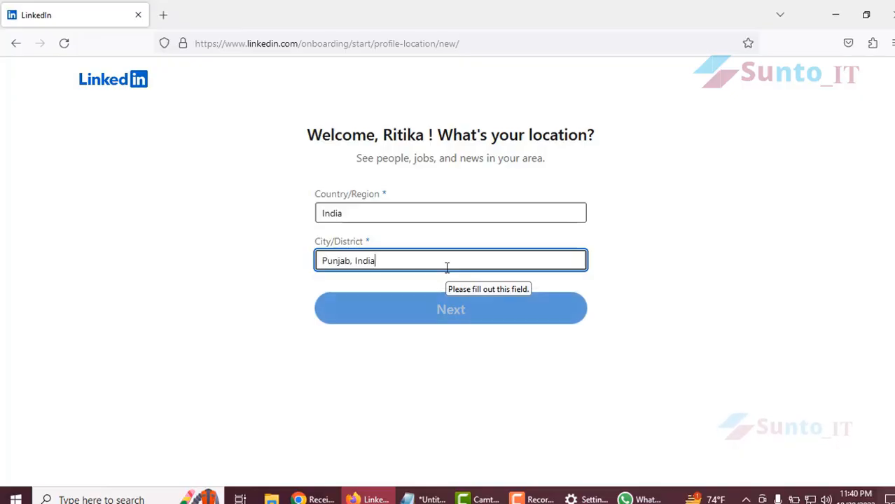
Continue past the location step and register as a student at Panjab University,Chandigarh.
left_click(474, 311)
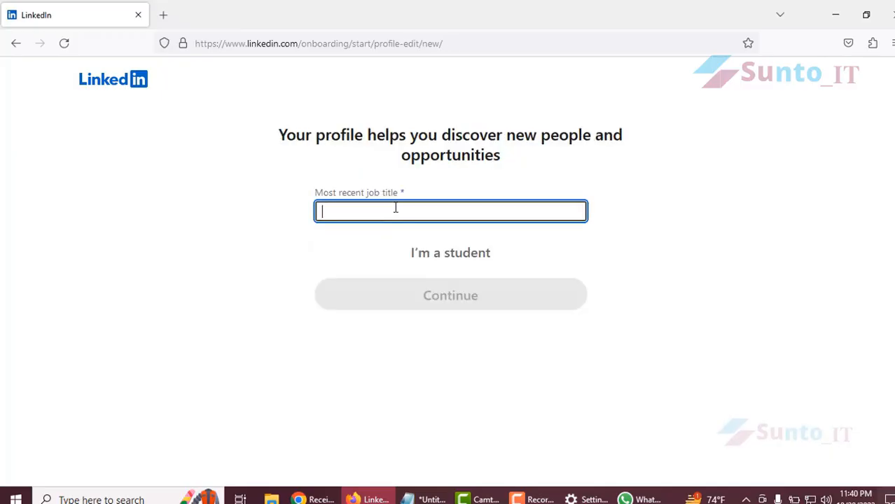
left_click(433, 259)
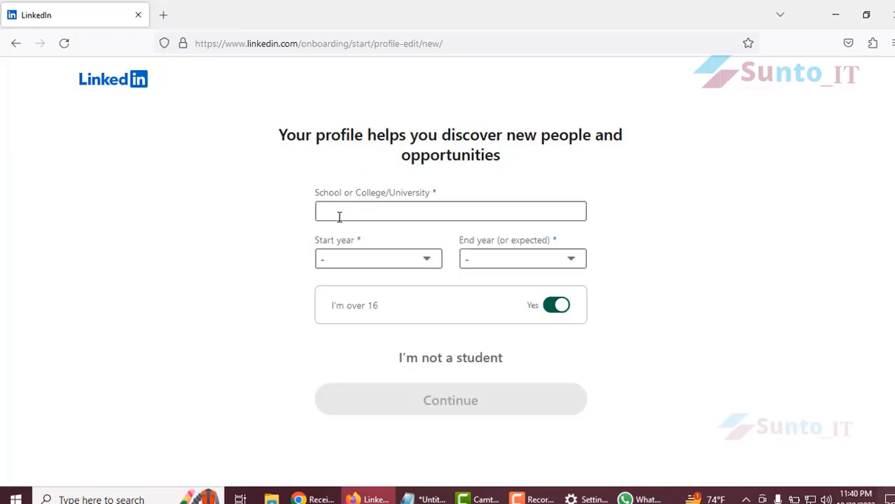
left_click(365, 217)
type("pan")
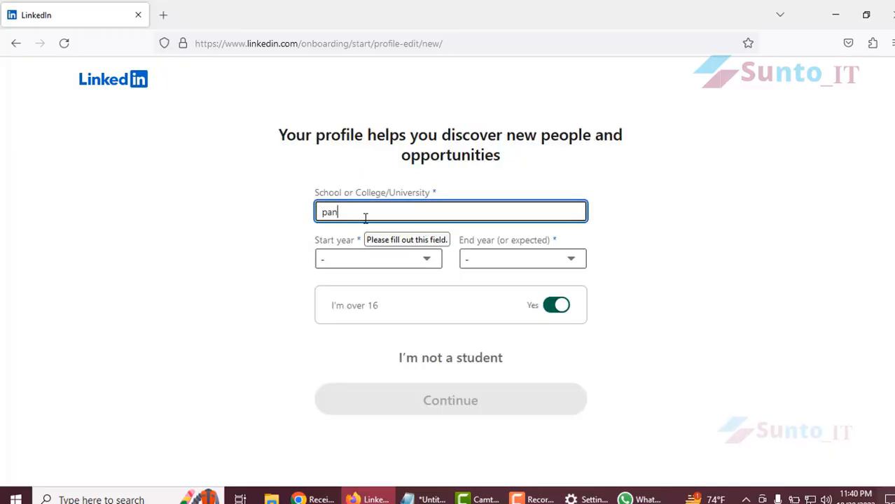
type("j")
left_click(364, 234)
Set study years 2019 to 2024, keep I'm over 16 checked, and submit the education details.
left_click(378, 259)
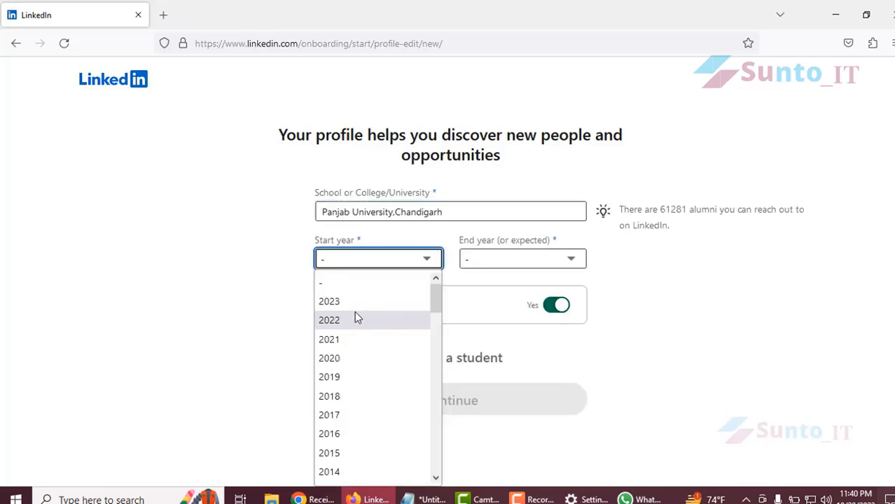
left_click(342, 381)
left_click(518, 259)
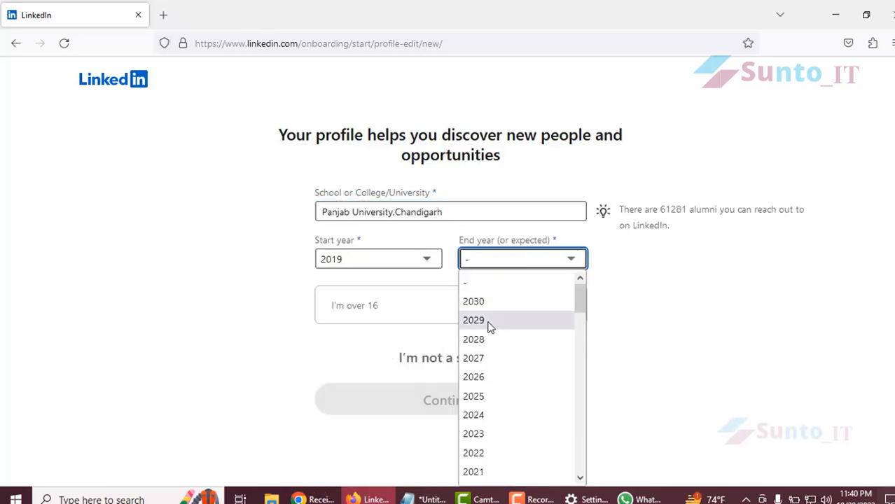
scroll(500, 371, "down", 2)
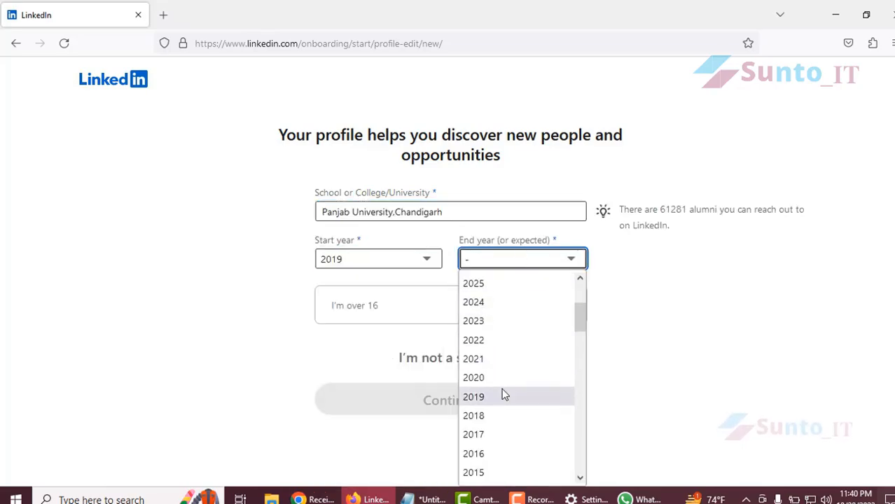
left_click(476, 302)
left_click(559, 309)
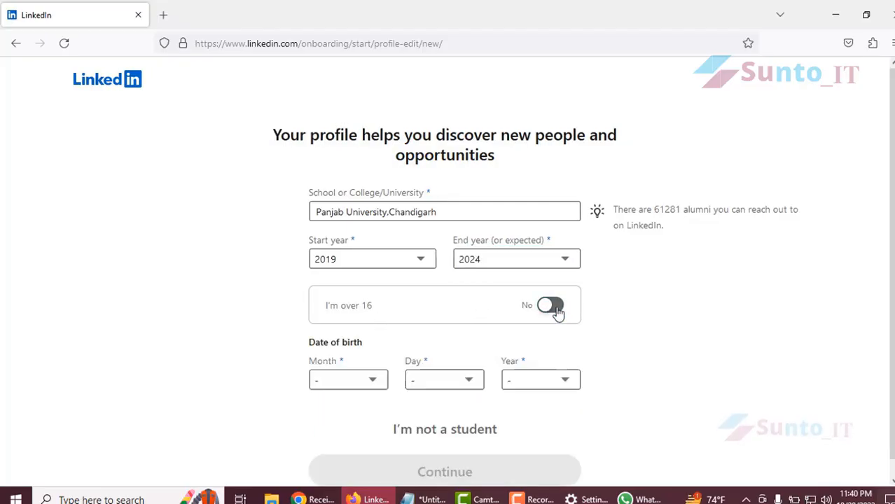
left_click(559, 309)
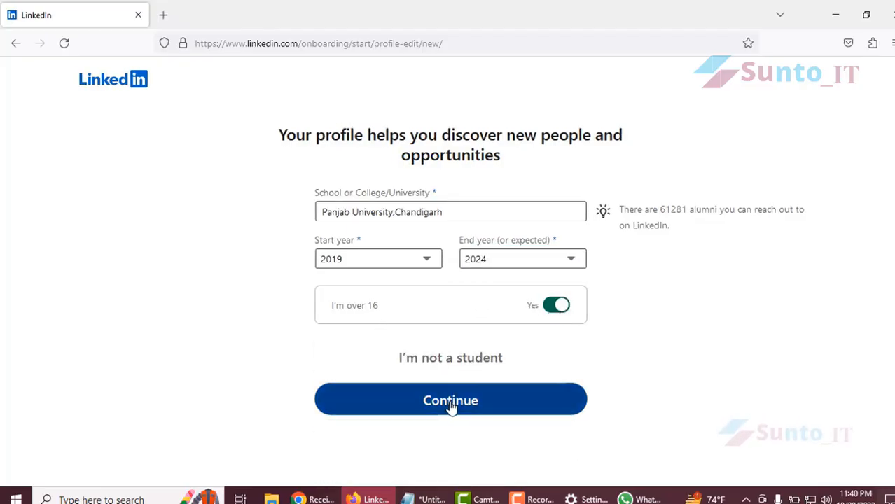
left_click(451, 408)
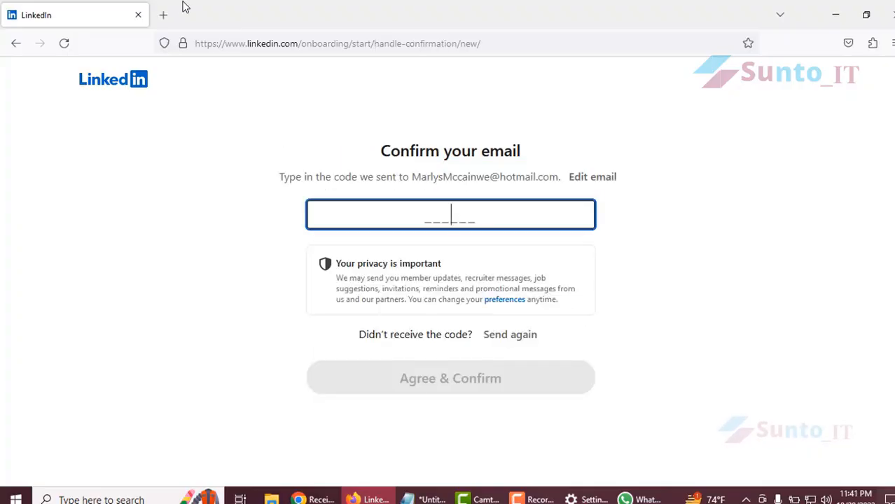
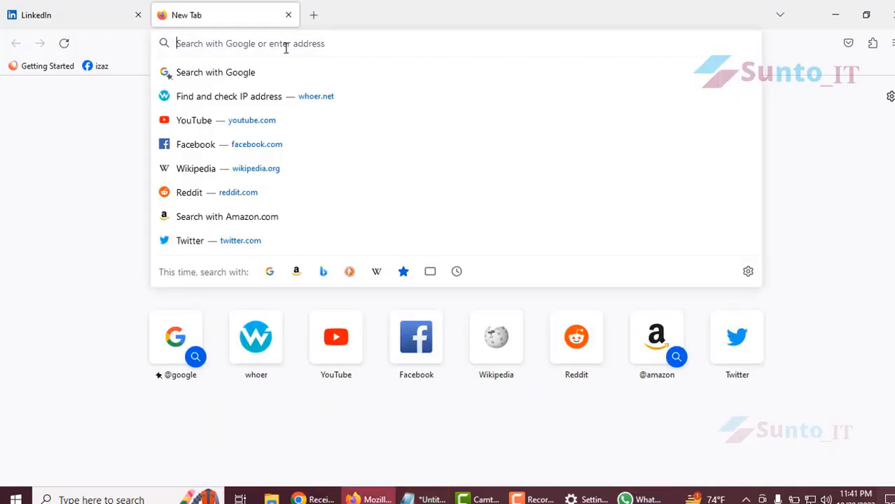
Load Outlook webmail and open LinkedIn's email containing the sign-up confirmation code.
type("mail")
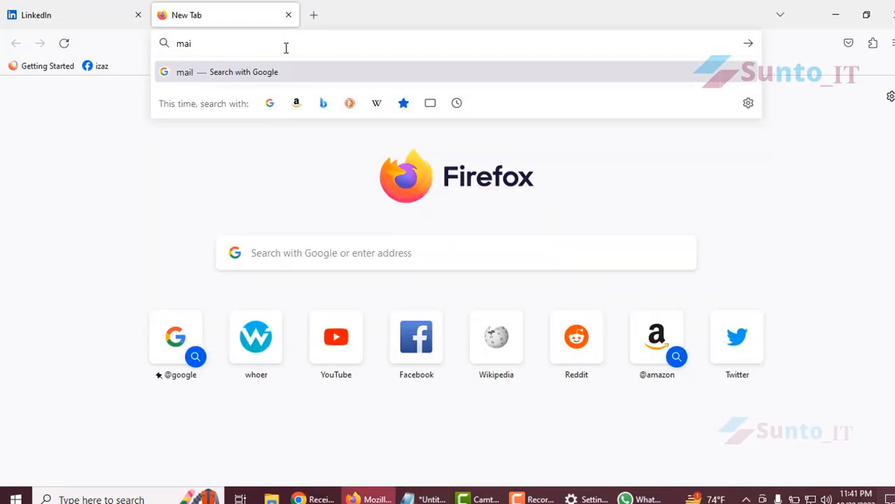
key("BackSpace")
key("BackSpace")
key("BackSpace")
type("outlok")
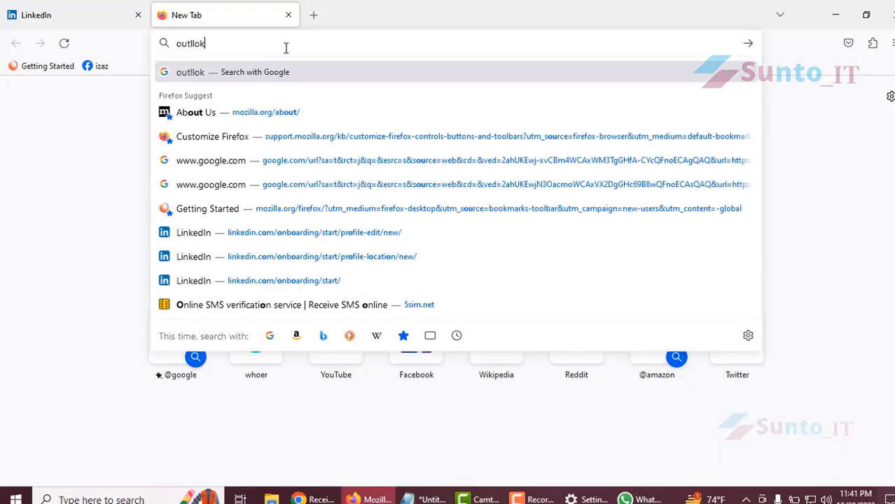
key("Return")
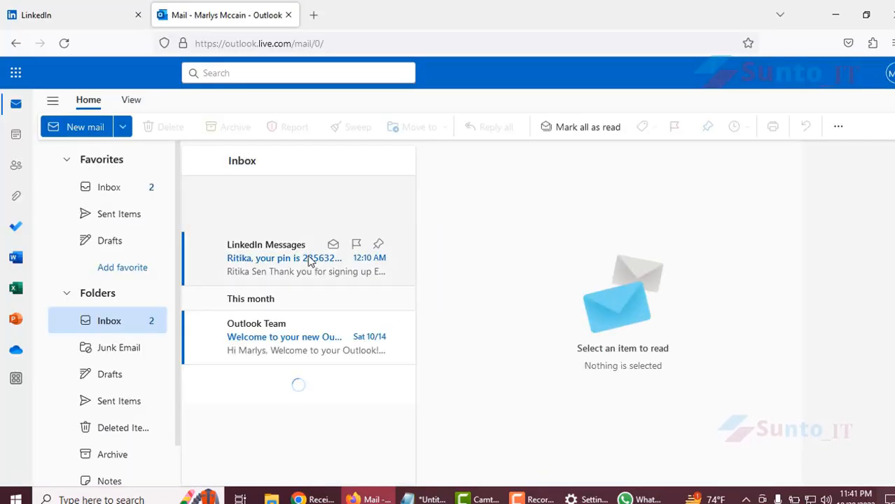
left_click(309, 260)
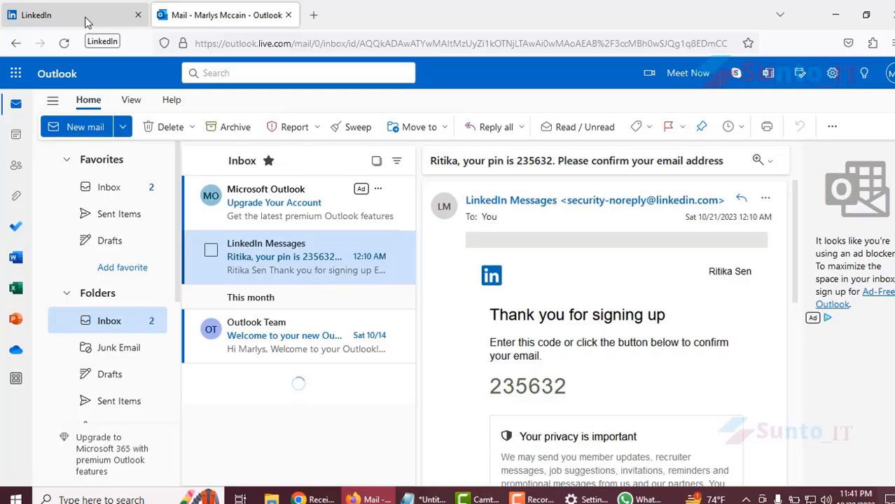
left_click(86, 21)
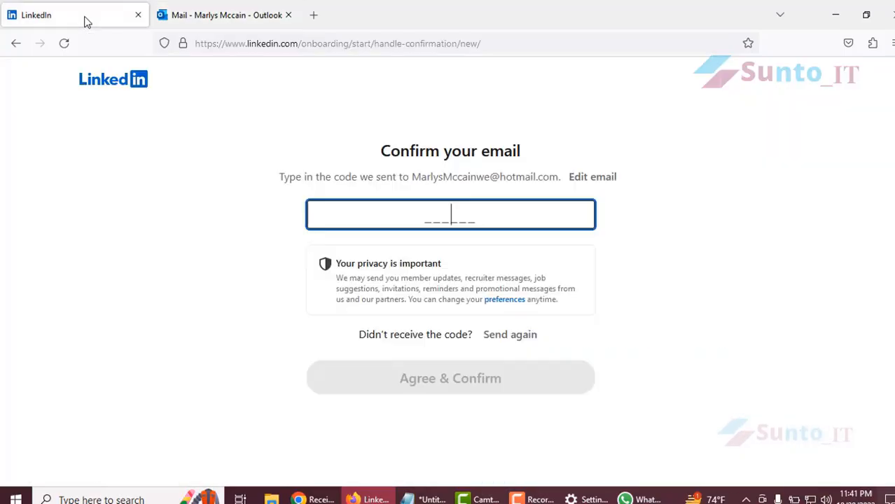
Enter the emailed confirmation code and confirm the email address.
left_click(429, 217)
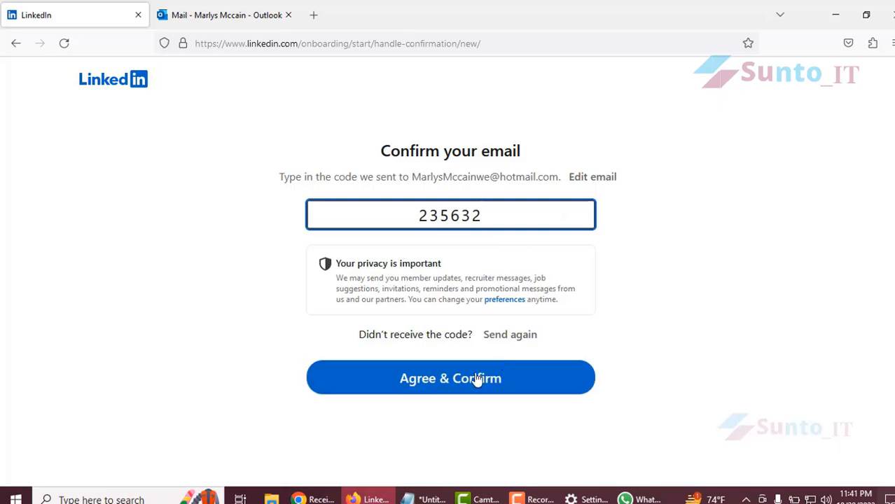
left_click(475, 377)
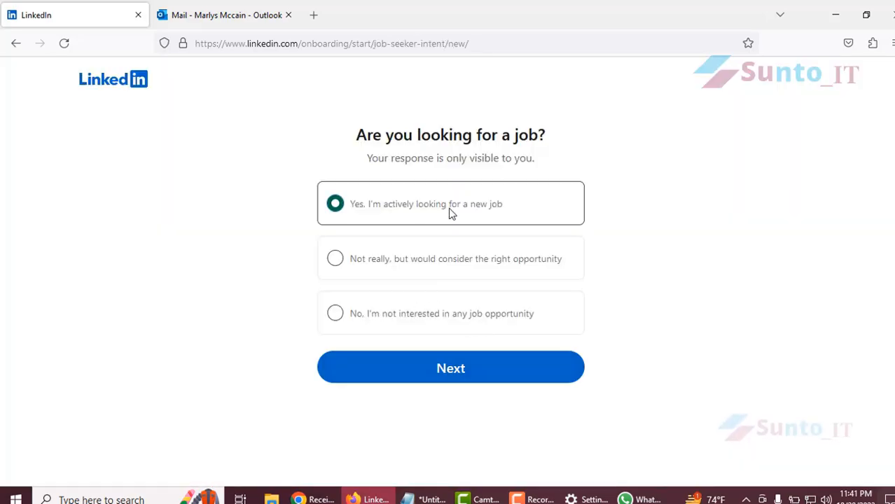
Answer the job-seeking question with 'No, I'm not interested' and continue.
left_click(403, 318)
left_click(424, 222)
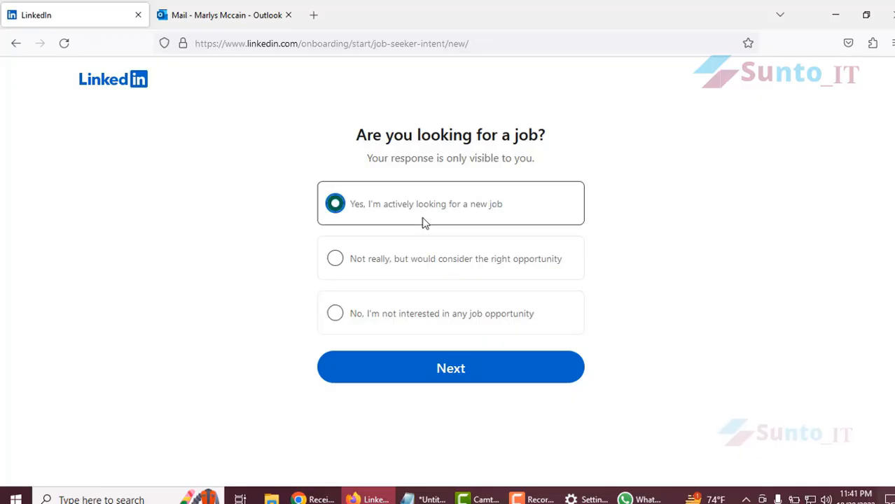
left_click(364, 316)
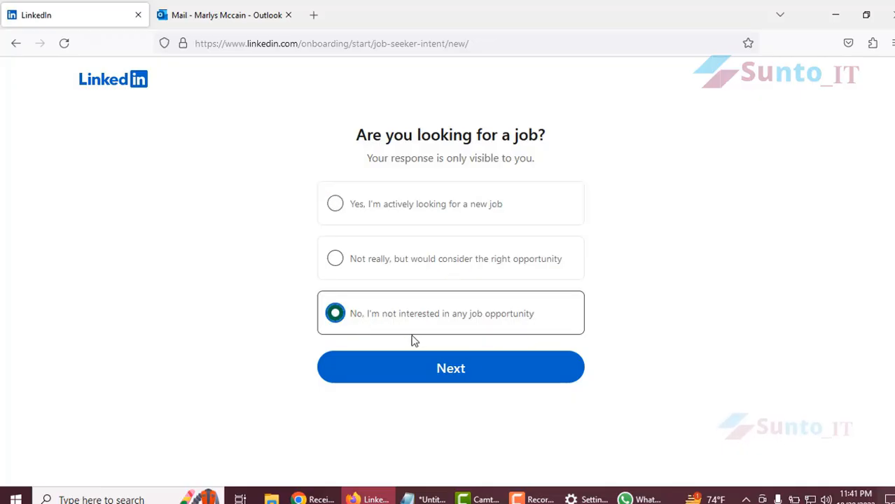
left_click(455, 371)
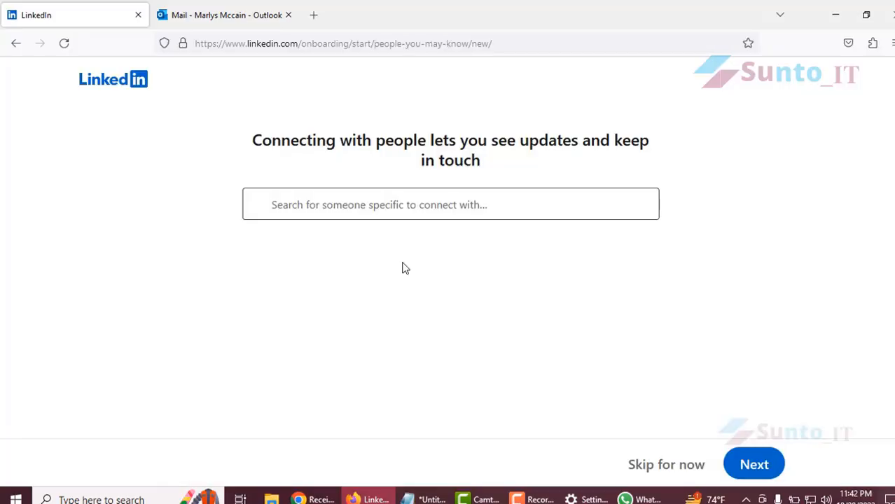
Skip the connections, profile photo and get-the-app steps, then finish onboarding.
left_click(385, 215)
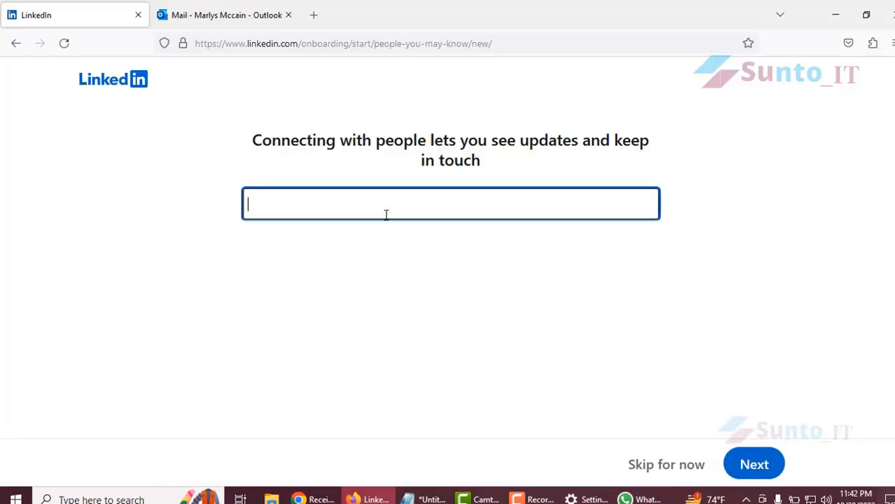
left_click(643, 464)
scroll(524, 335, "down", 2)
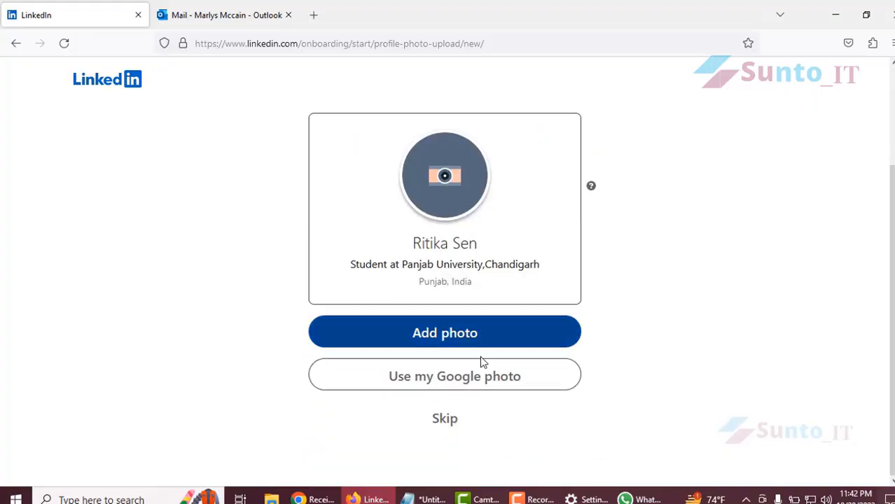
left_click(440, 418)
scroll(567, 291, "down", 3)
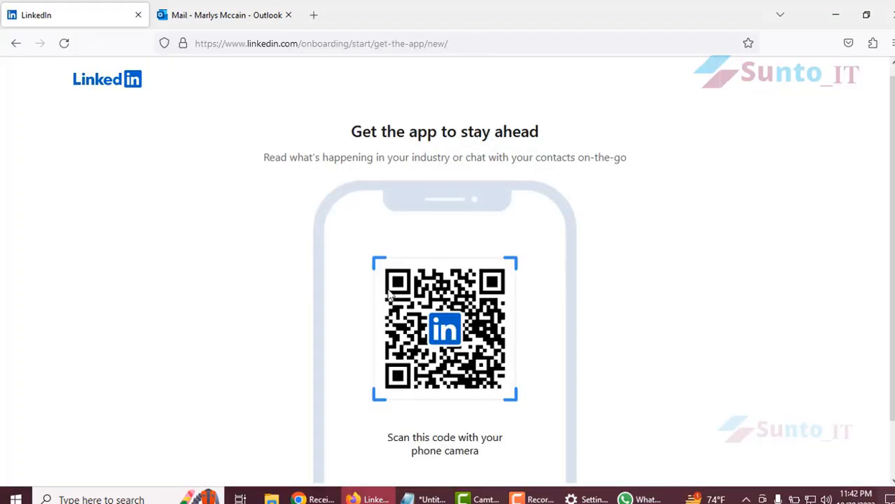
left_click(464, 454)
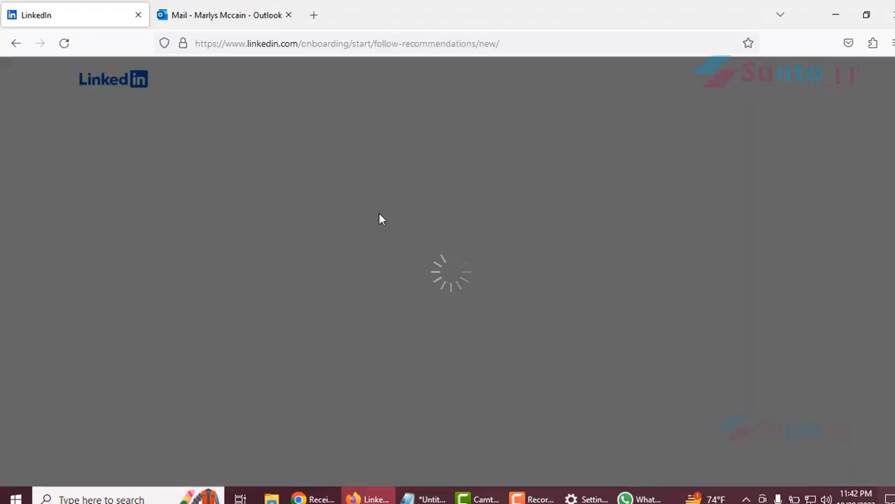
scroll(389, 242, "down", 6)
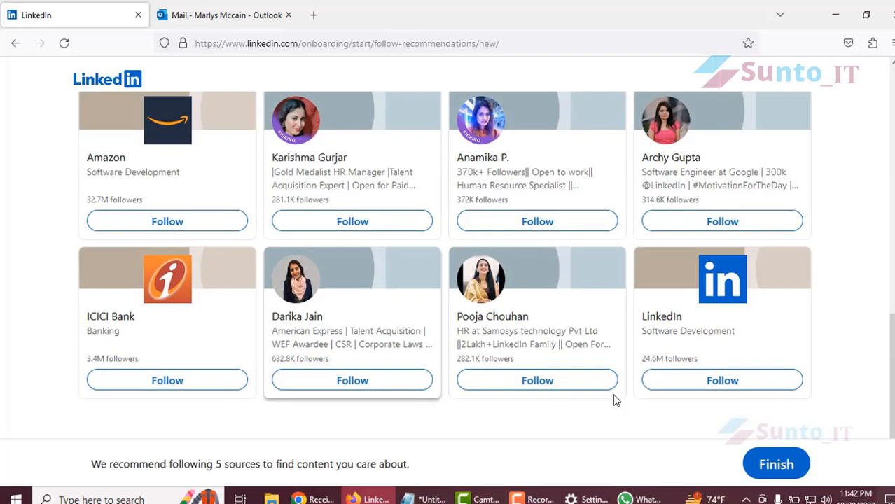
left_click(778, 464)
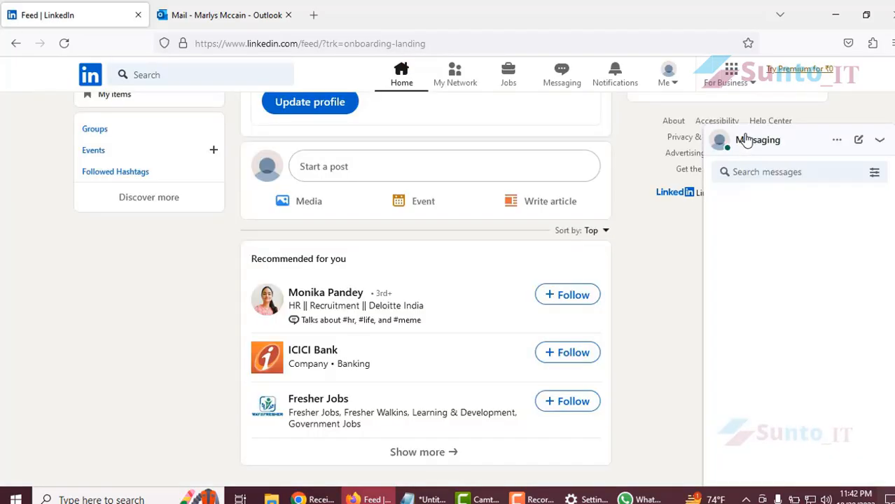
Open your profile from the Me menu and dismiss the profile visibility notice.
left_click(665, 76)
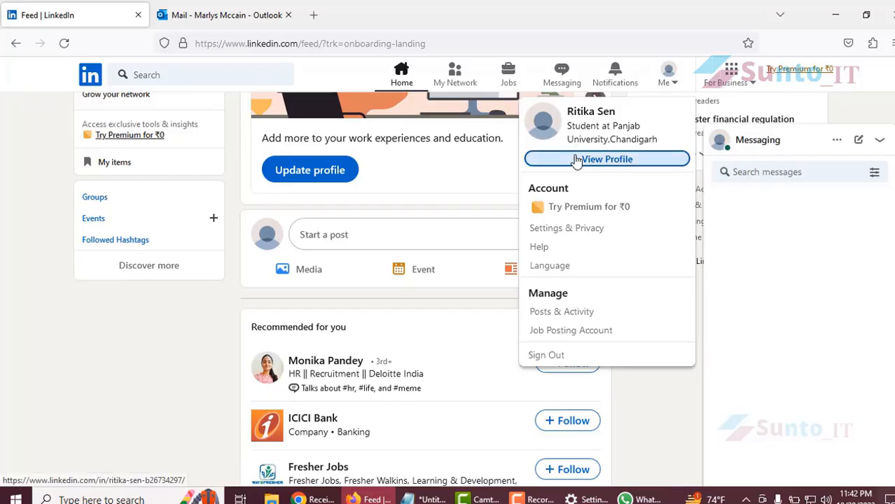
left_click(580, 159)
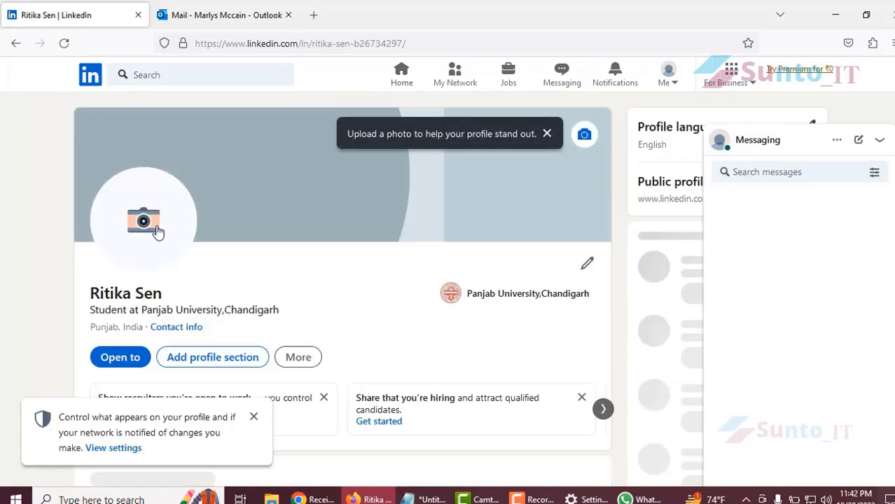
scroll(397, 293, "down", 2)
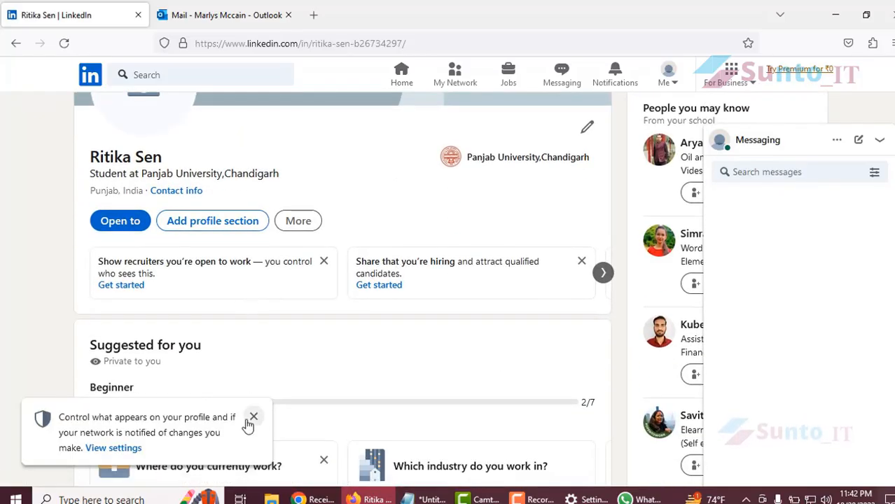
left_click(253, 417)
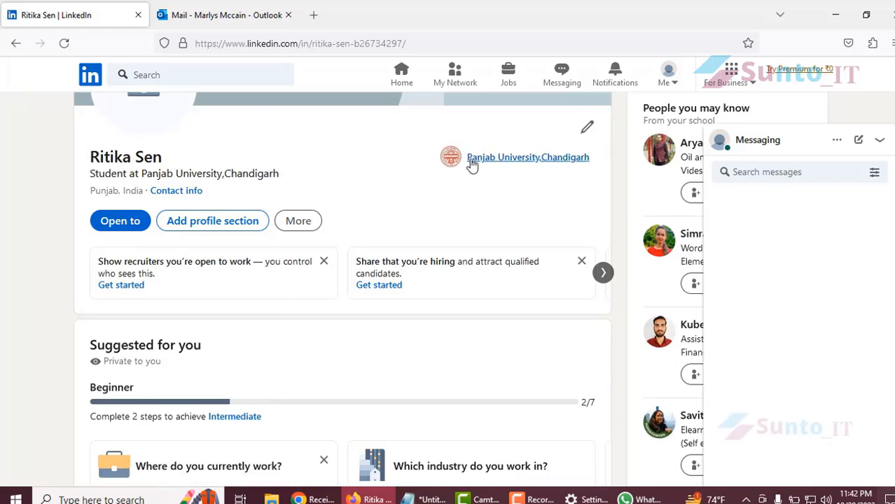
Scroll through the profile sections, showing Beginner strength 2/7 and 0 profile views.
scroll(243, 253, "down", 7)
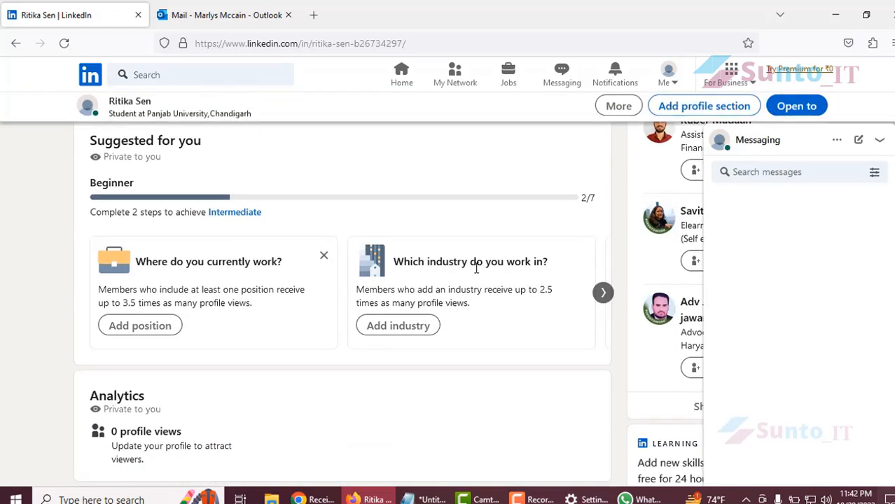
scroll(230, 253, "down", 5)
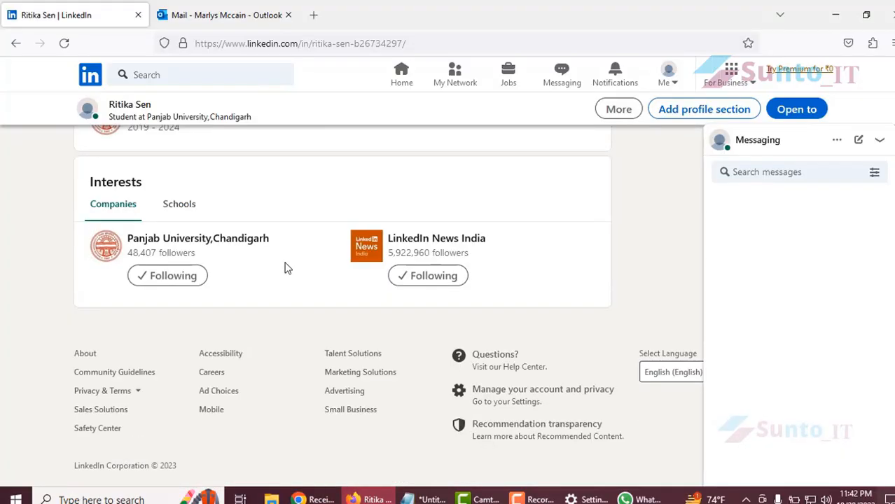
scroll(275, 287, "up", 9)
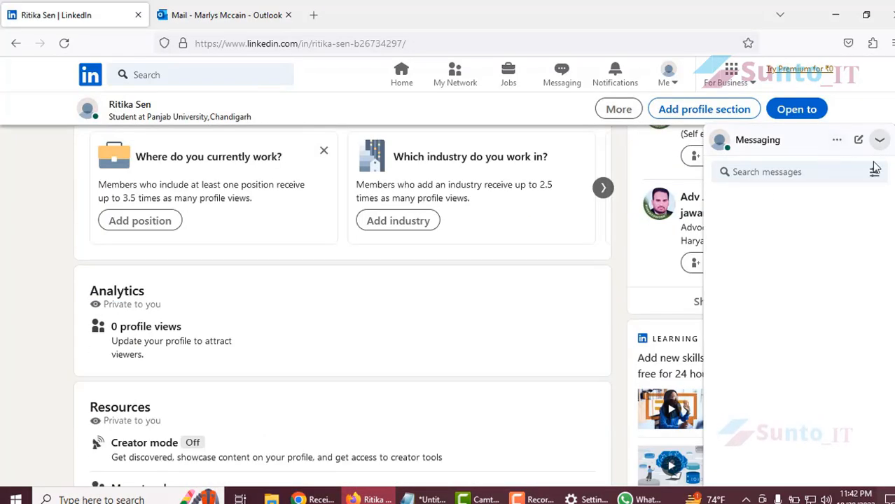
scroll(697, 325, "down", 6)
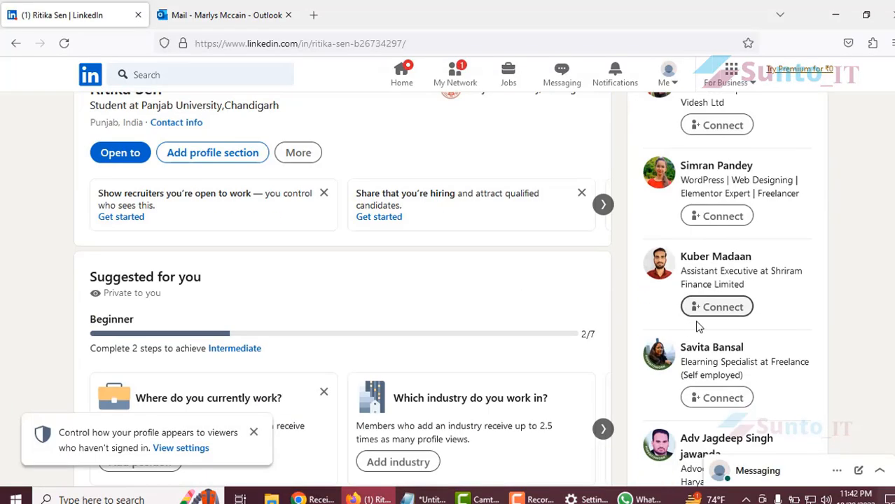
scroll(712, 251, "up", 2)
scroll(713, 273, "up", 5)
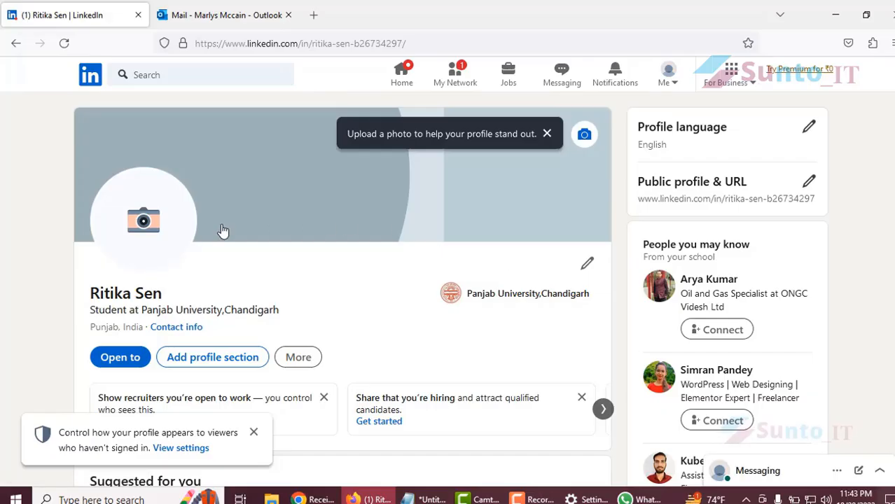
scroll(304, 274, "down", 5)
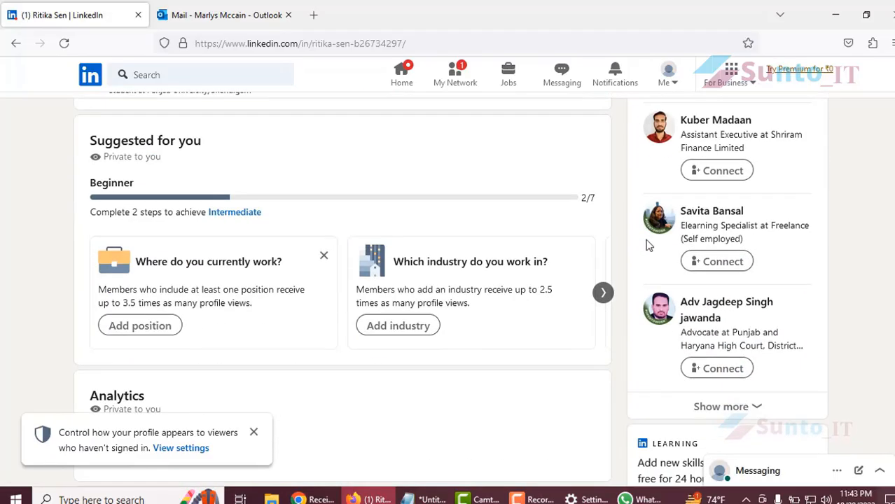
Visit My Network and the home feed, then return to My Network and open the Me menu.
left_click(441, 75)
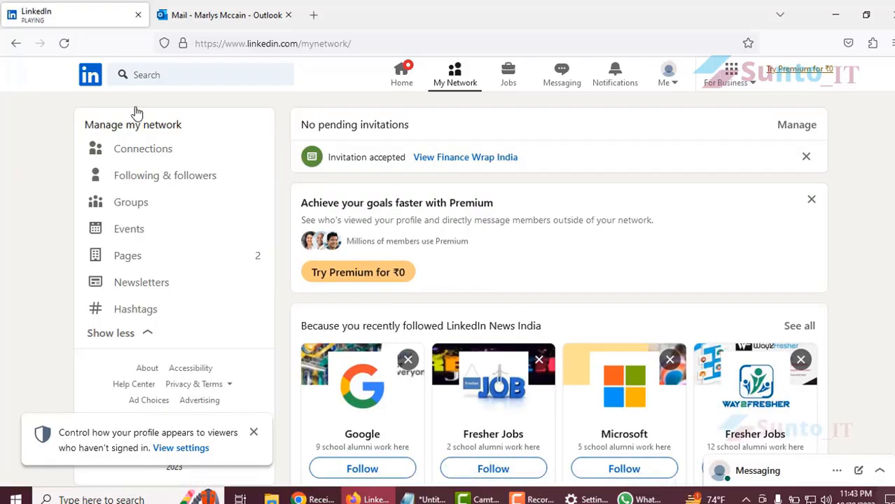
left_click(182, 12)
left_click(105, 14)
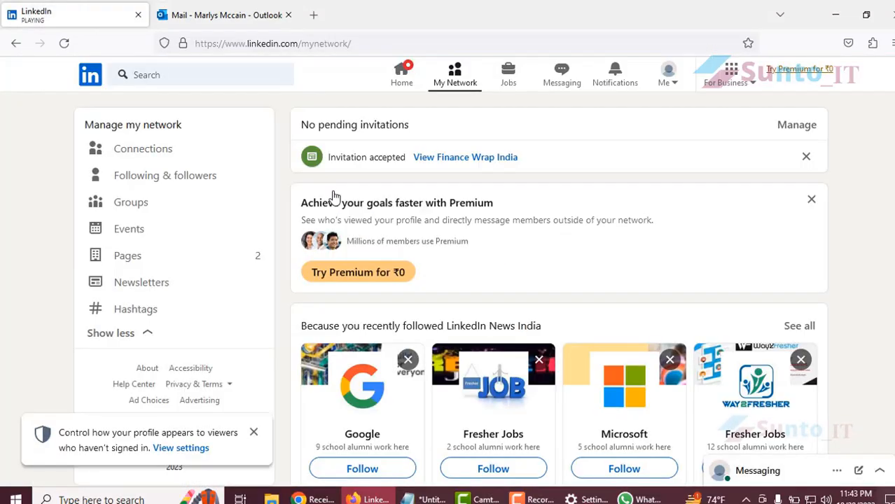
left_click(401, 79)
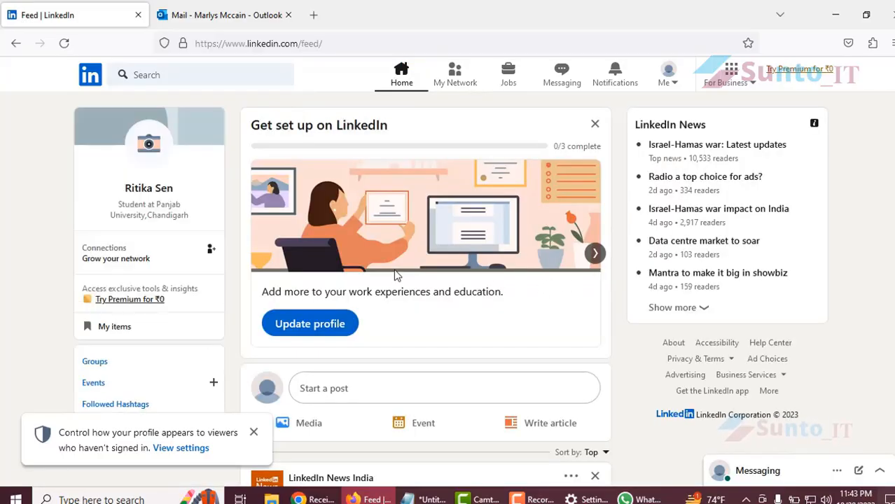
scroll(395, 275, "down", 3)
scroll(395, 275, "up", 3)
left_click(454, 76)
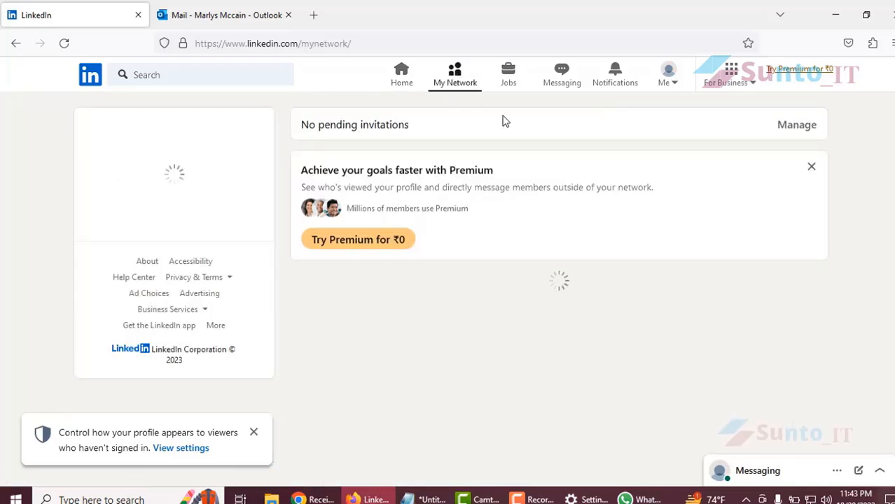
left_click(663, 81)
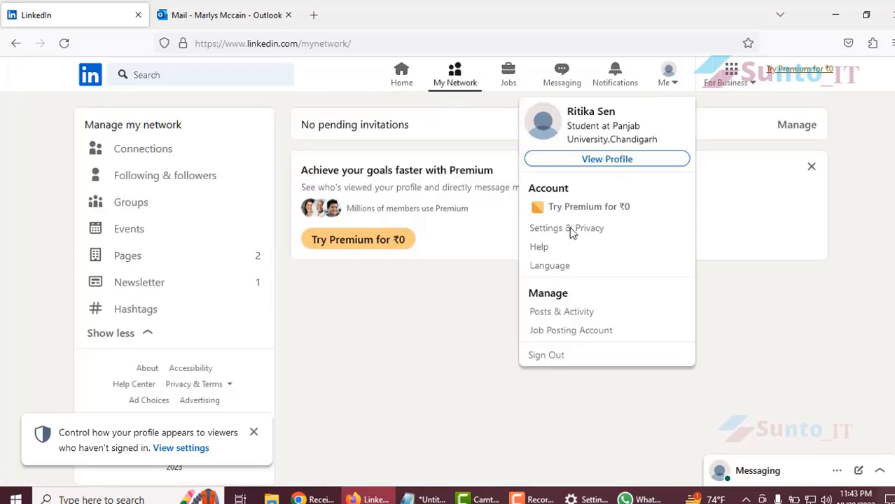